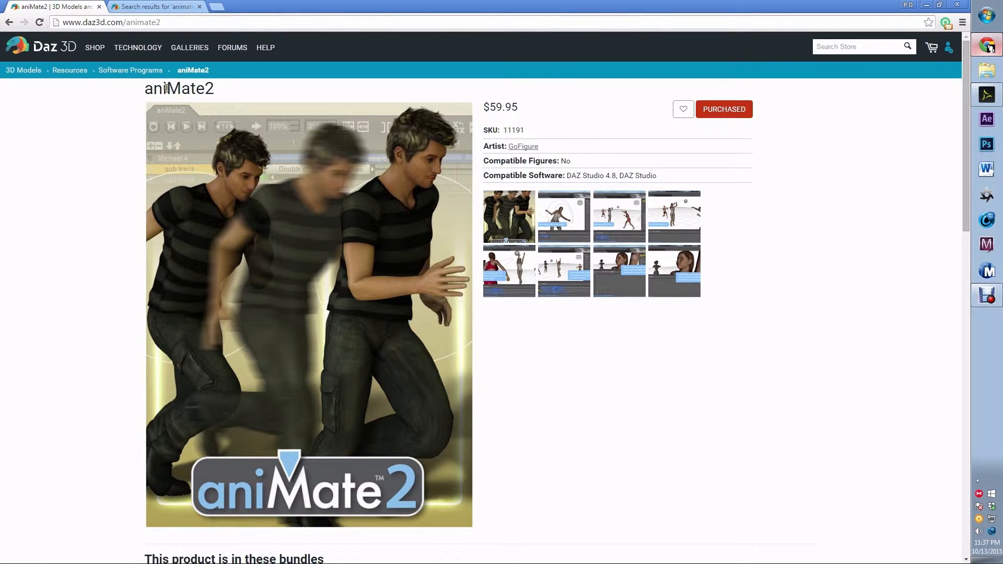
Review the aniMate2 product page on the Daz 3D store.
drag(141, 92, 222, 102)
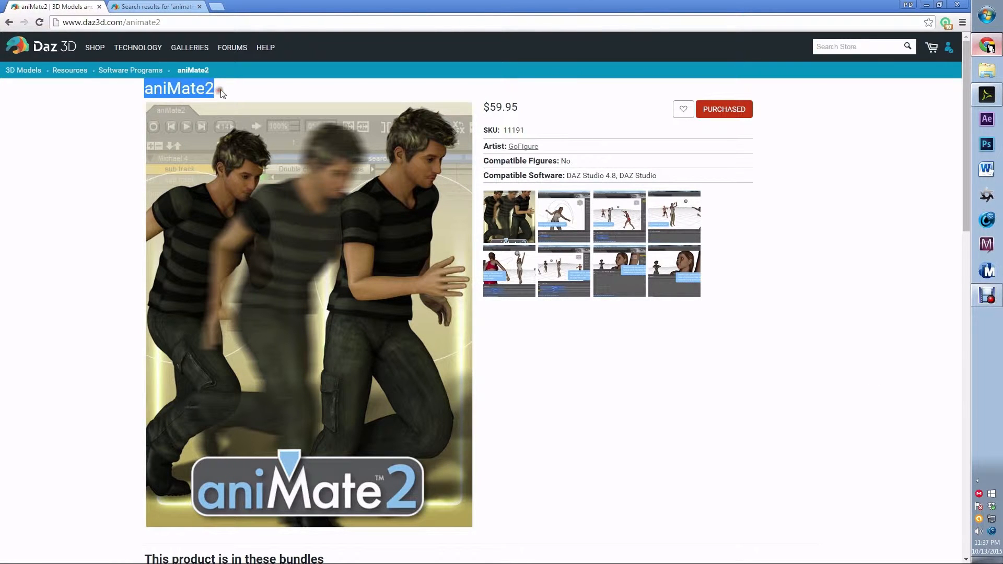
click(218, 92)
scroll(788, 259, down, 5)
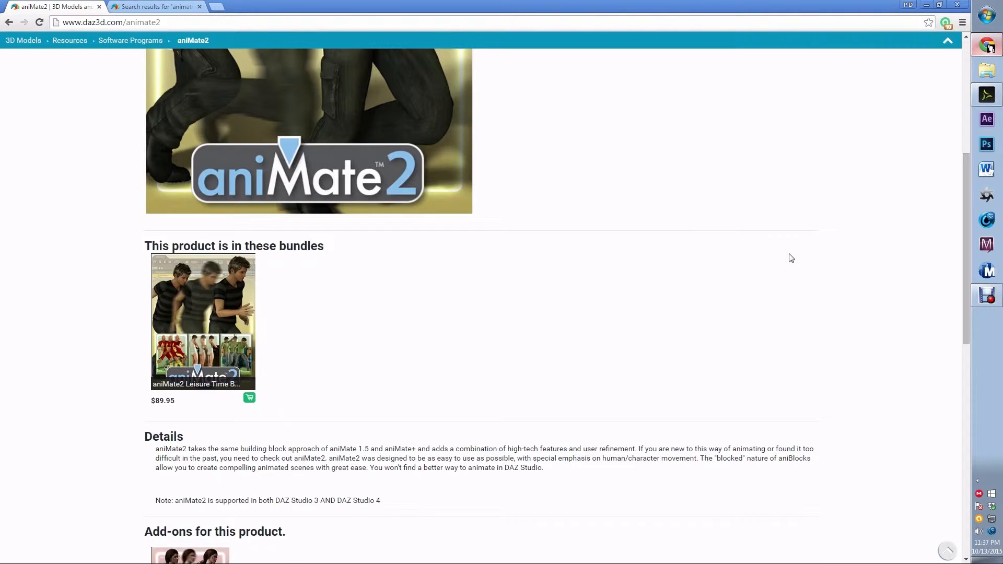
scroll(790, 258, up, 5)
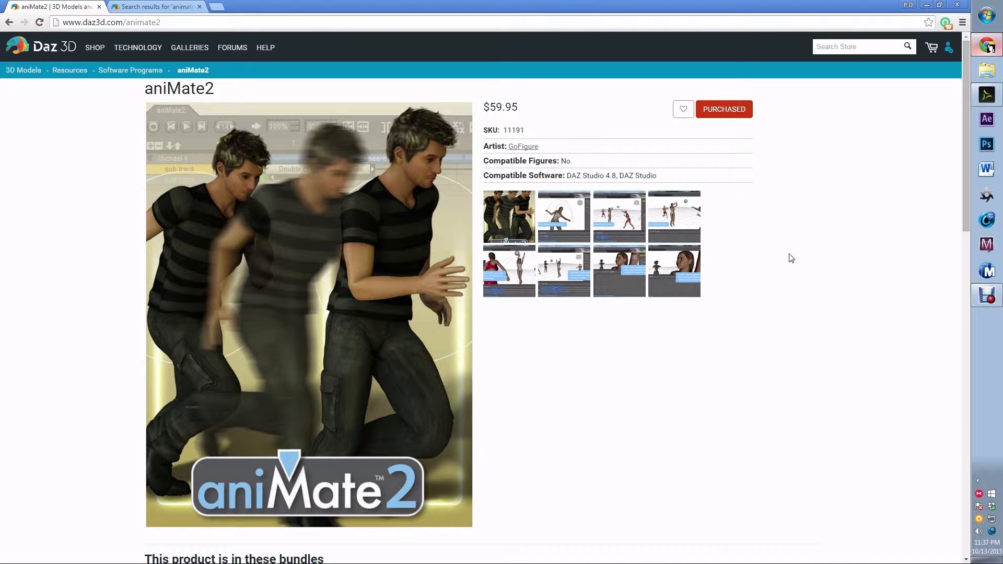
Switch to DAZ Studio and delete the existing aniBlock from Edward's aniMate2 track.
click(987, 95)
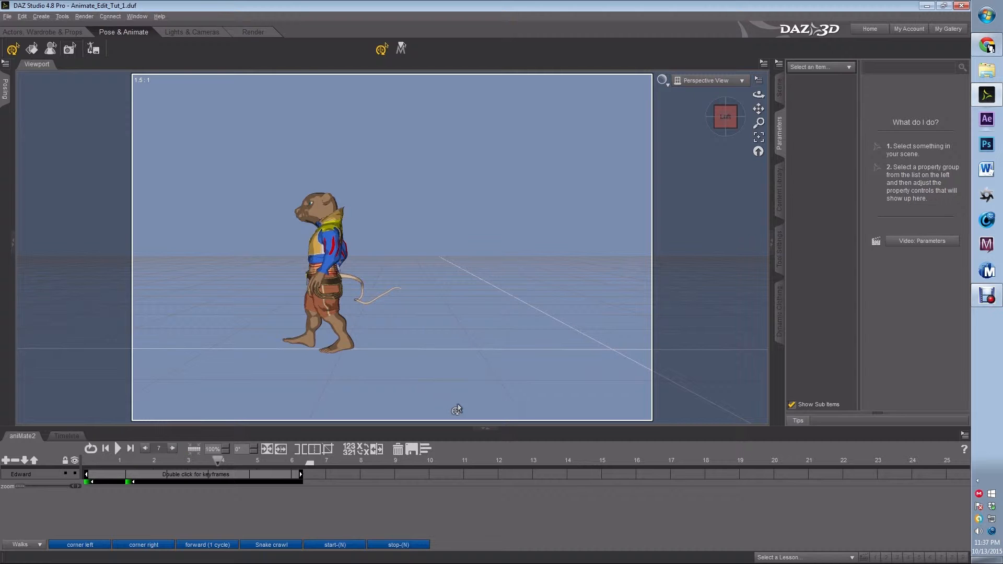
right_click(211, 475)
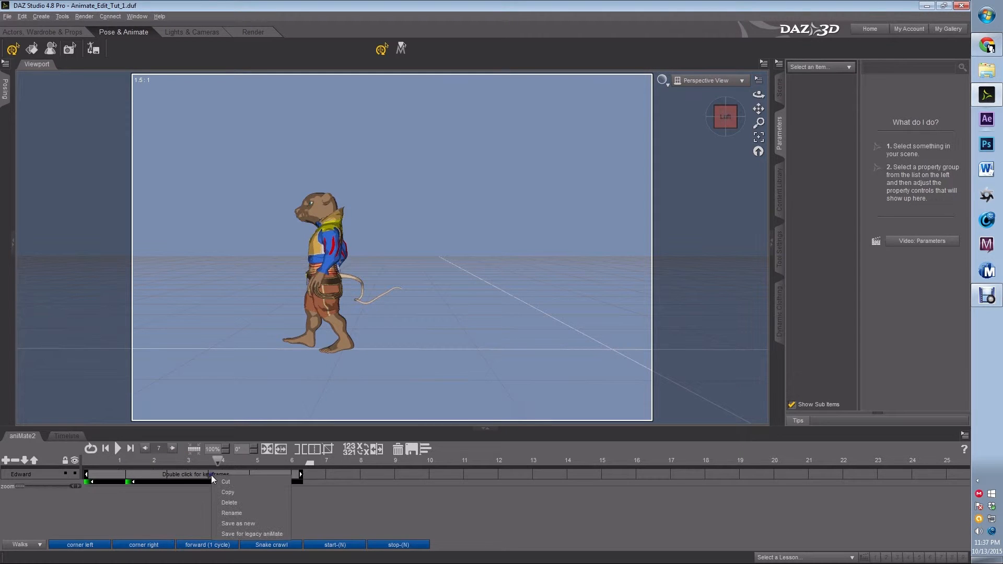
click(228, 501)
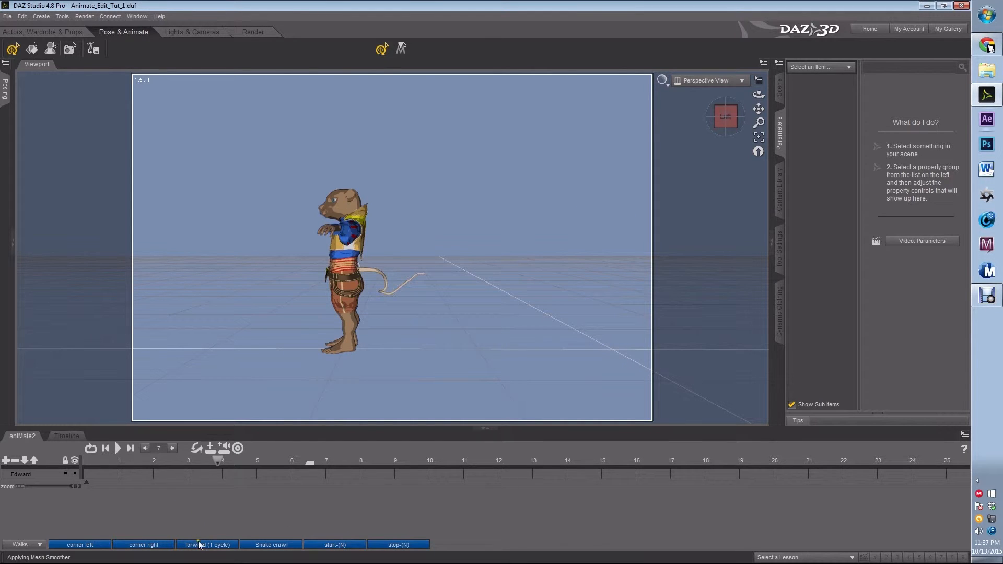
Add the forward (1 cycle) aniBlock to the start of Edward's track and stretch it to about 6 seconds.
mouse_move(197, 546)
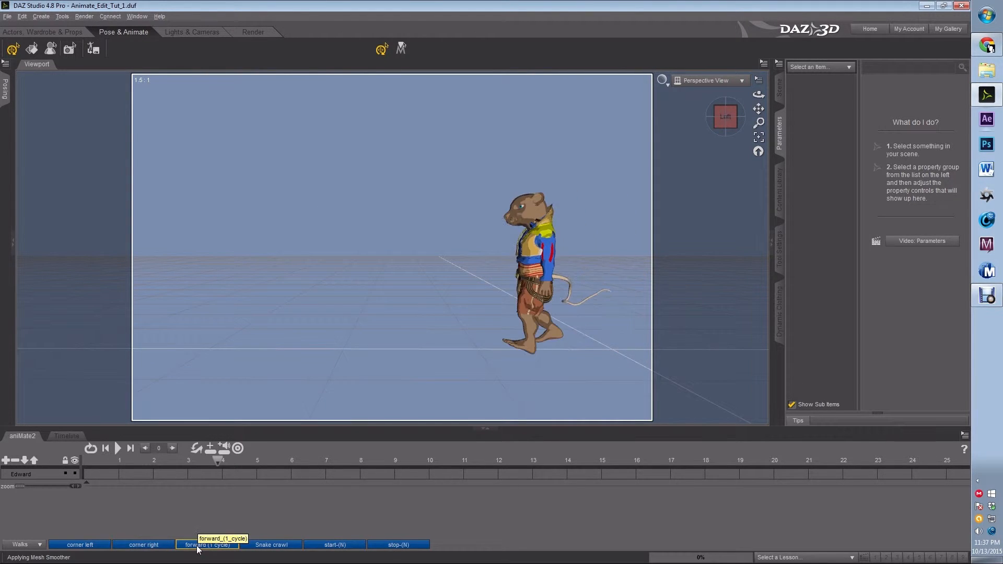
drag(198, 546, 88, 475)
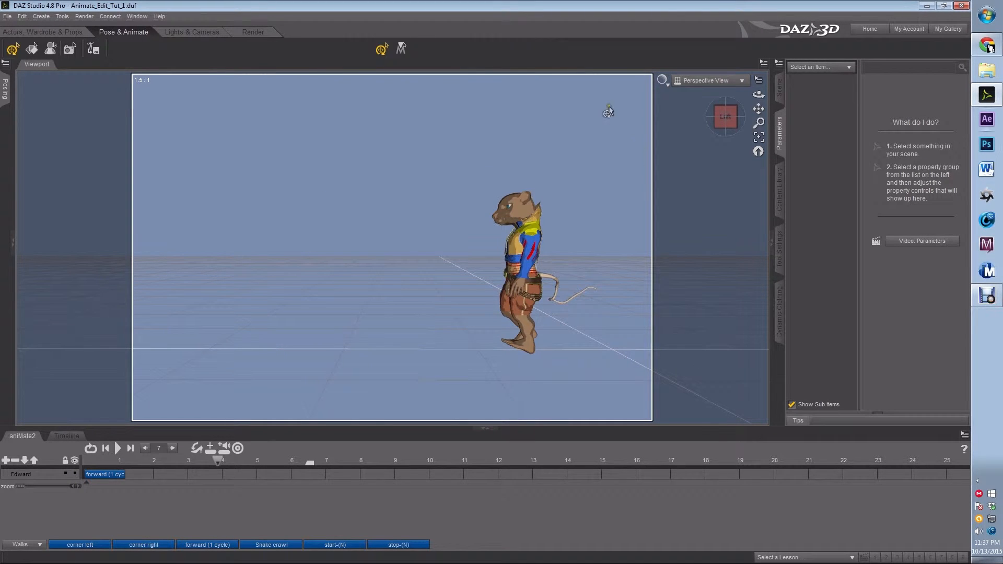
click(122, 473)
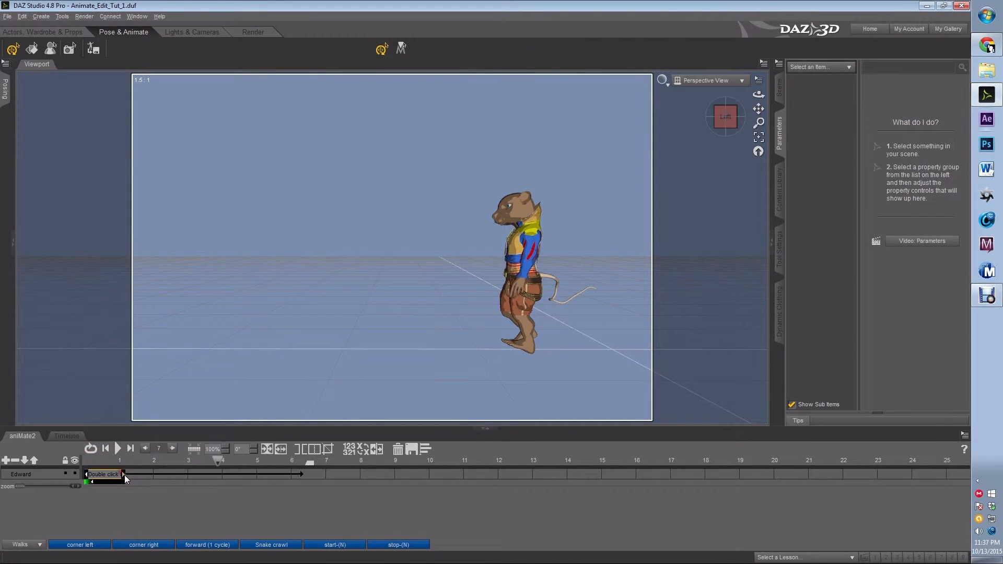
drag(123, 475, 305, 474)
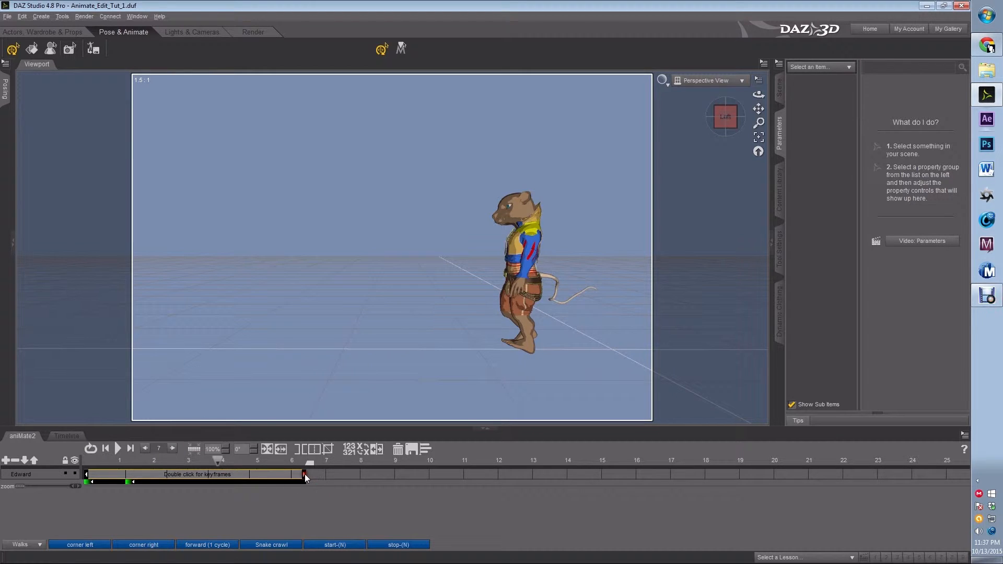
Rewind to the start and play back the walk animation, then stop it.
drag(208, 465, 82, 463)
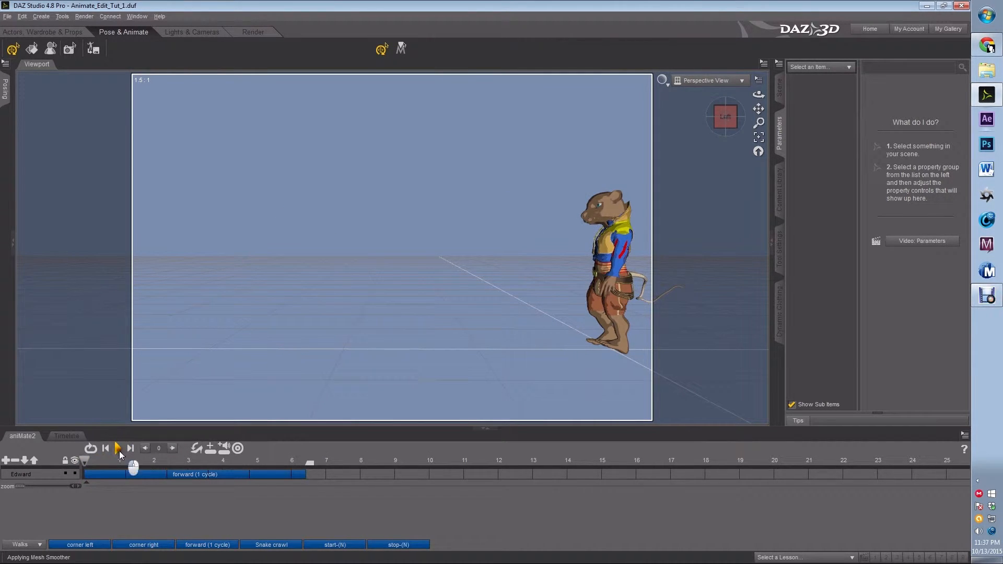
click(120, 449)
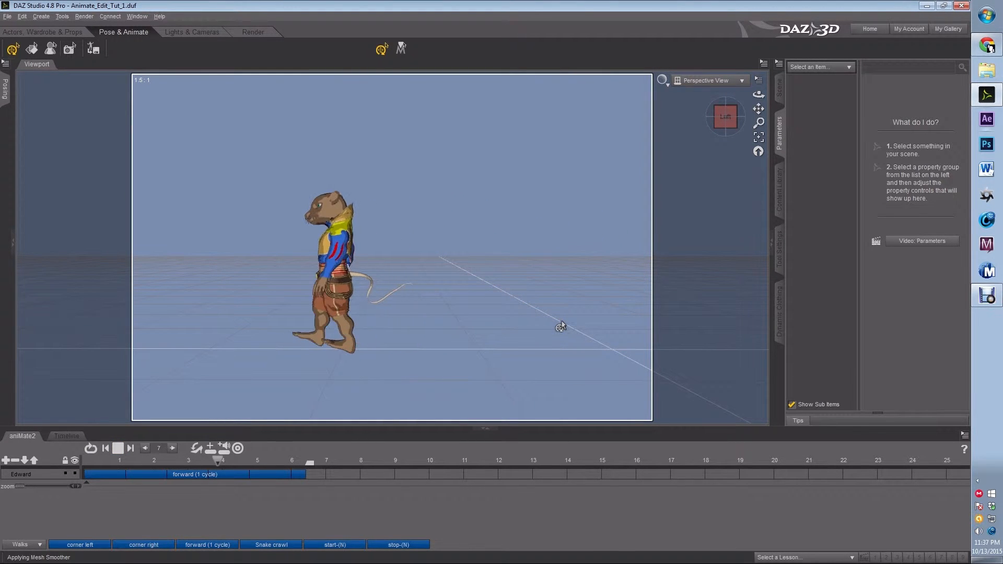
click(118, 449)
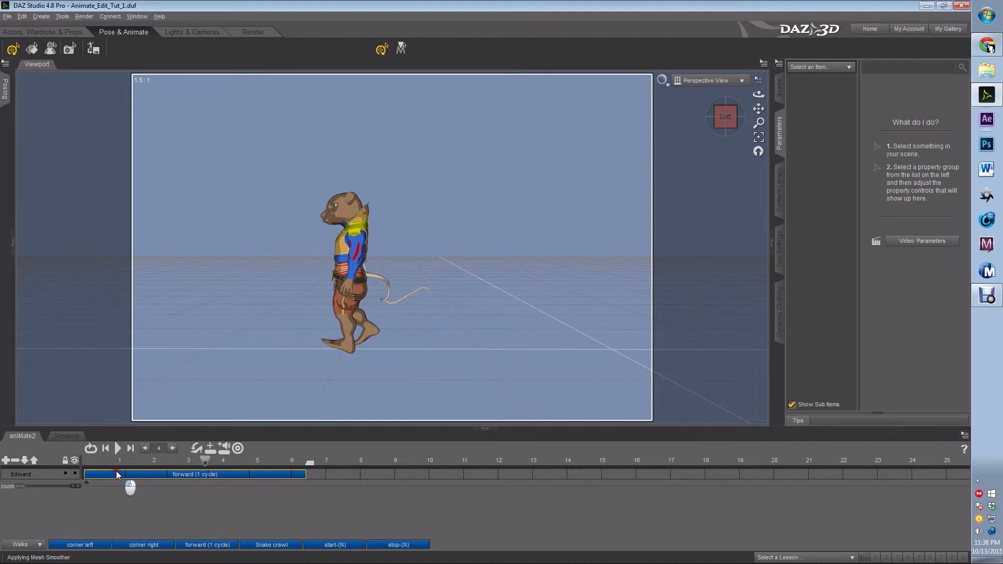
Select the forward block and open it for keyframe editing.
click(117, 473)
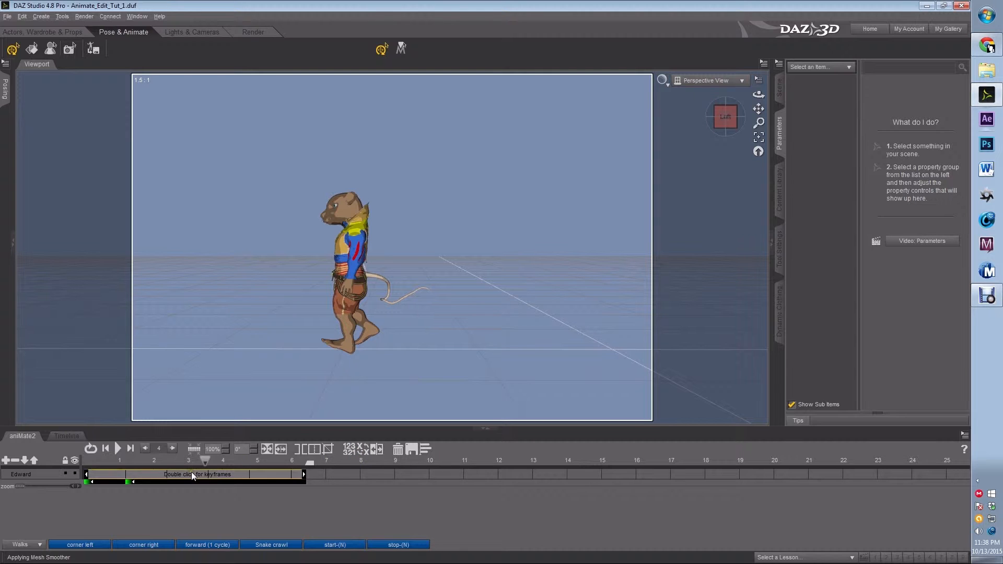
click(315, 500)
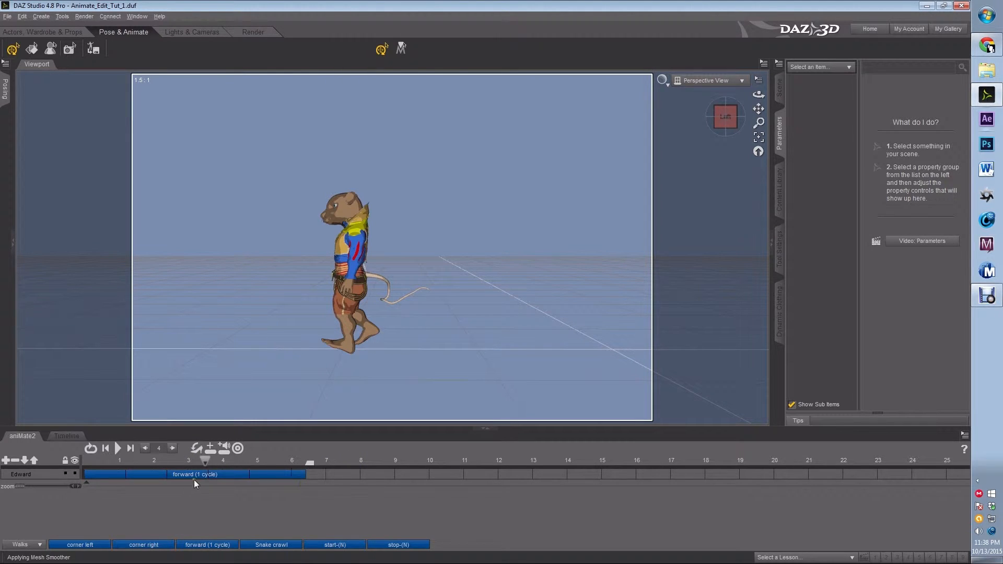
click(193, 473)
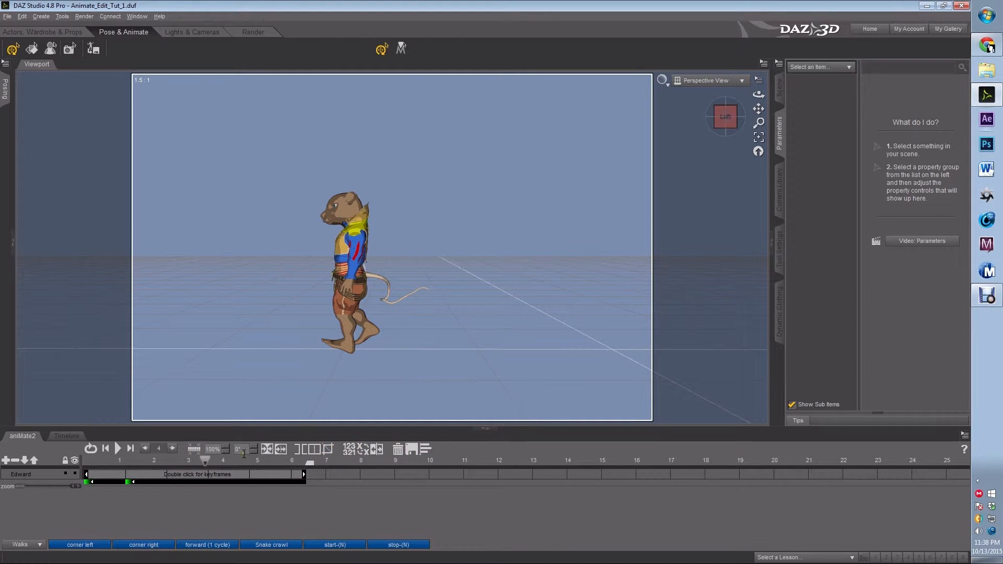
click(195, 451)
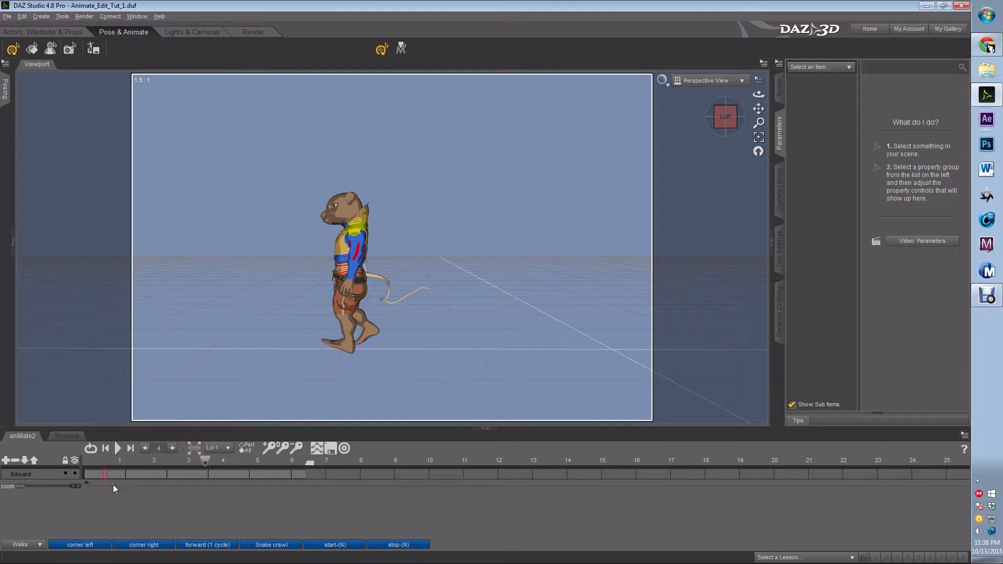
Scrub through the block's frames and display its Base keyframe layer.
click(131, 475)
drag(131, 474, 199, 472)
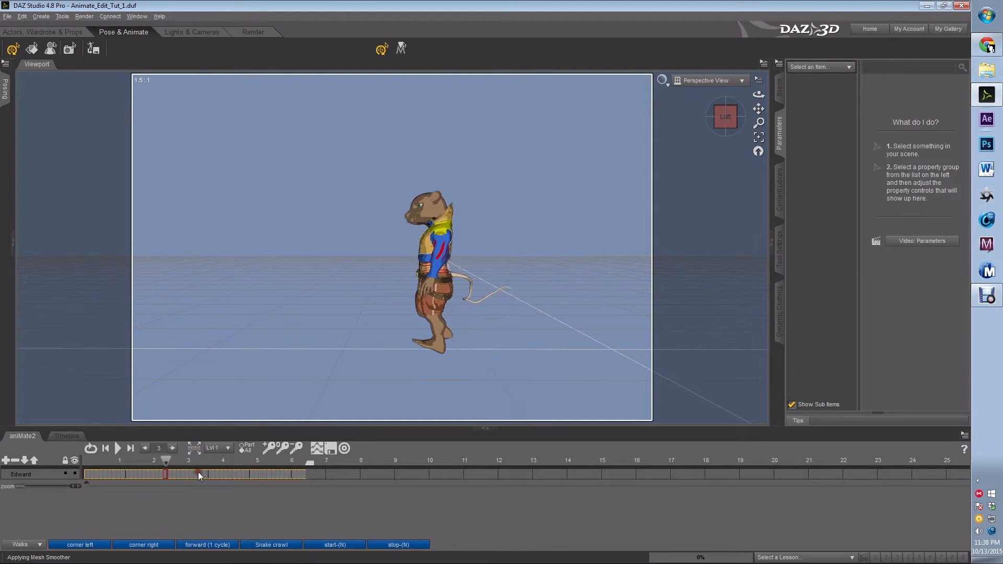
click(218, 448)
click(236, 411)
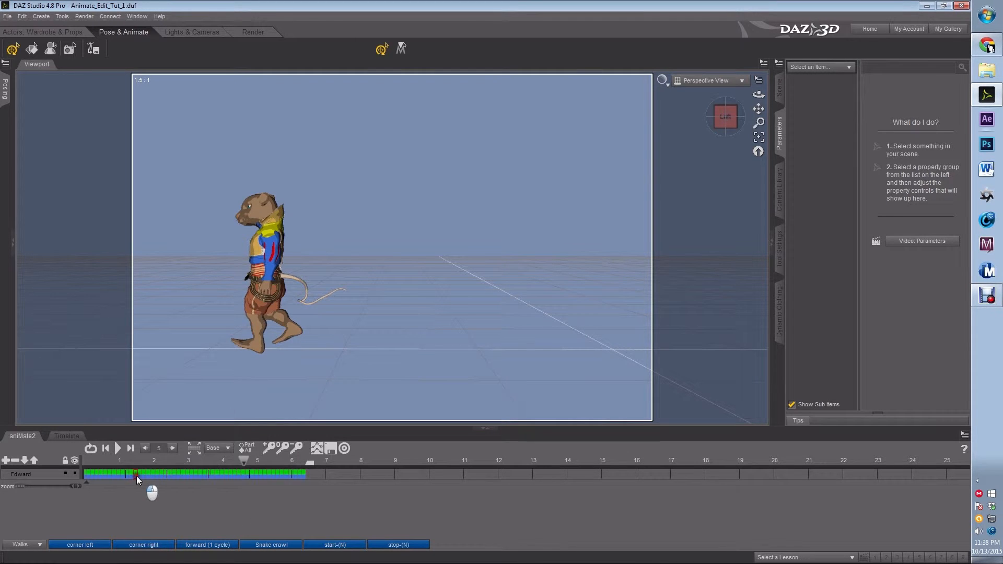
click(110, 473)
click(256, 473)
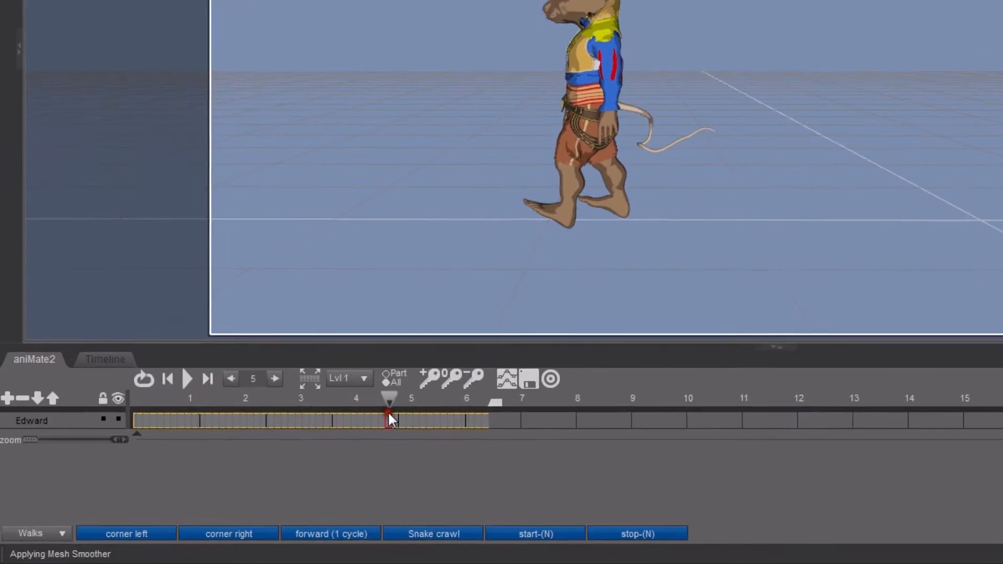
click(228, 449)
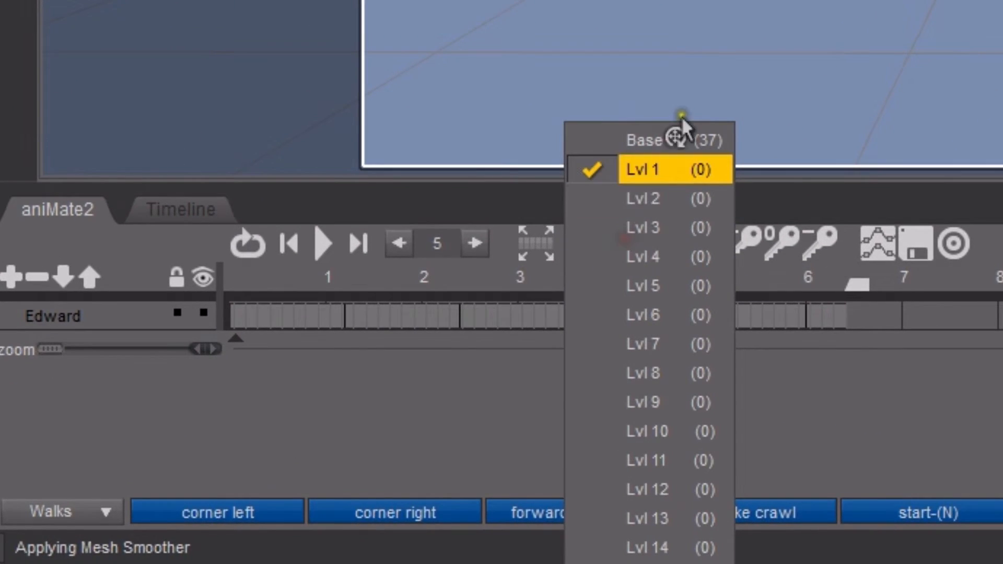
click(651, 144)
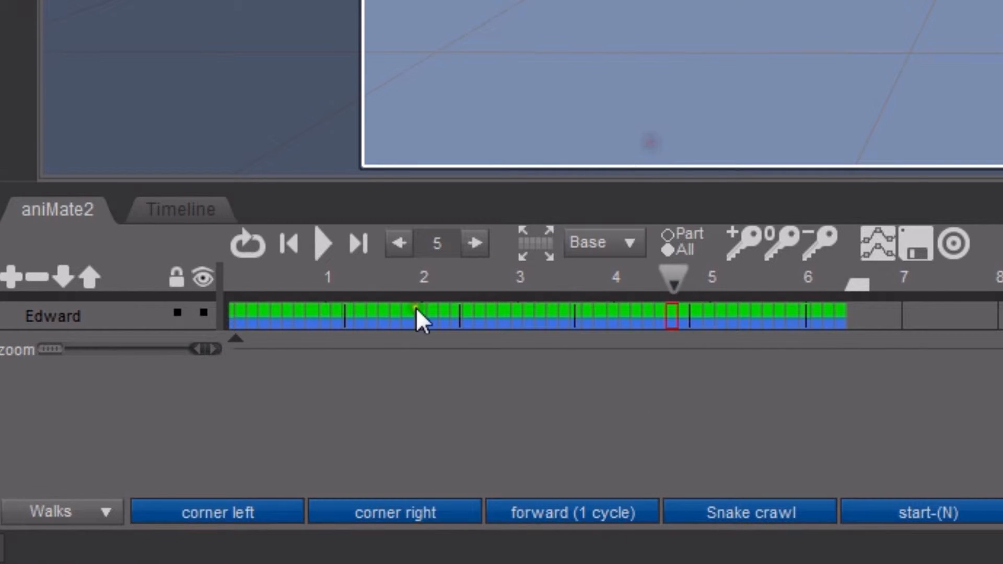
Step through the Base keyframes and switch the editing layer back to Lvl 1.
click(375, 320)
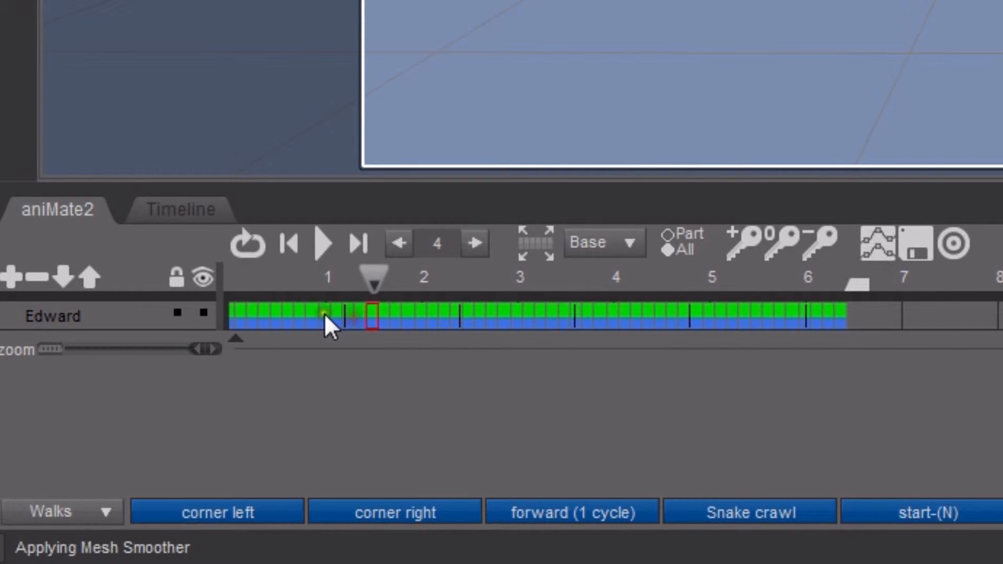
click(298, 314)
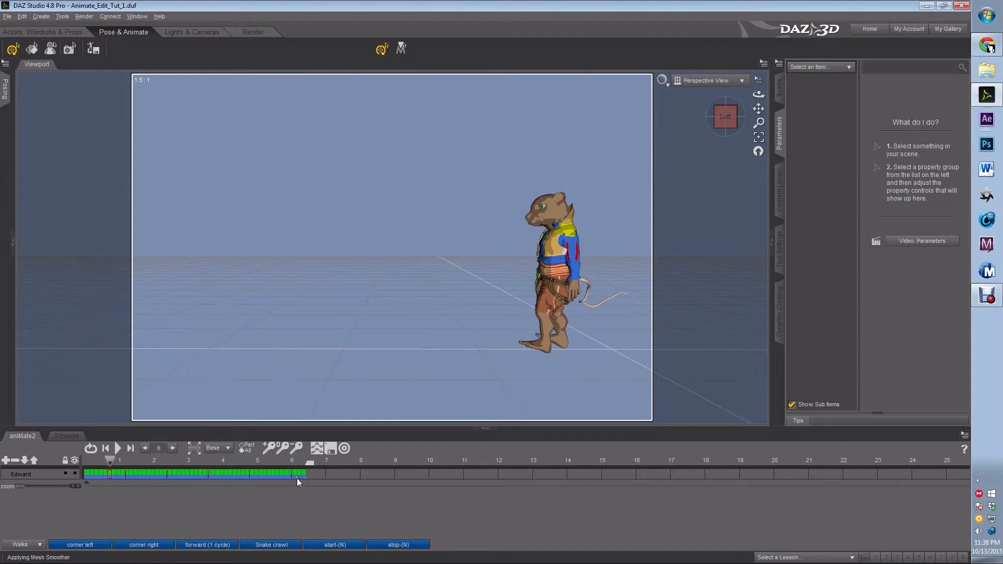
click(223, 450)
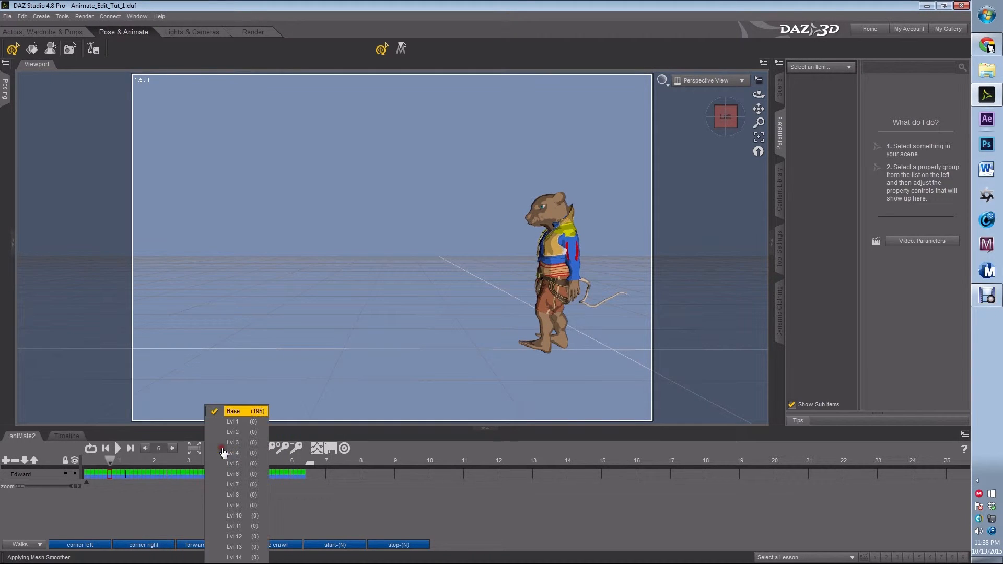
click(234, 421)
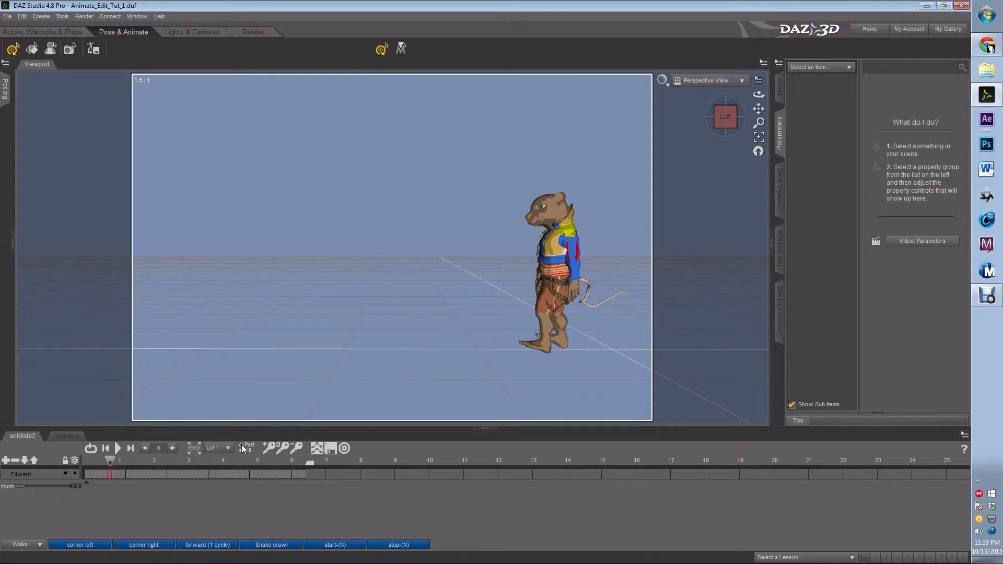
At frame 0, select Edward's left foot and set its Bend to about -8.24.
click(85, 473)
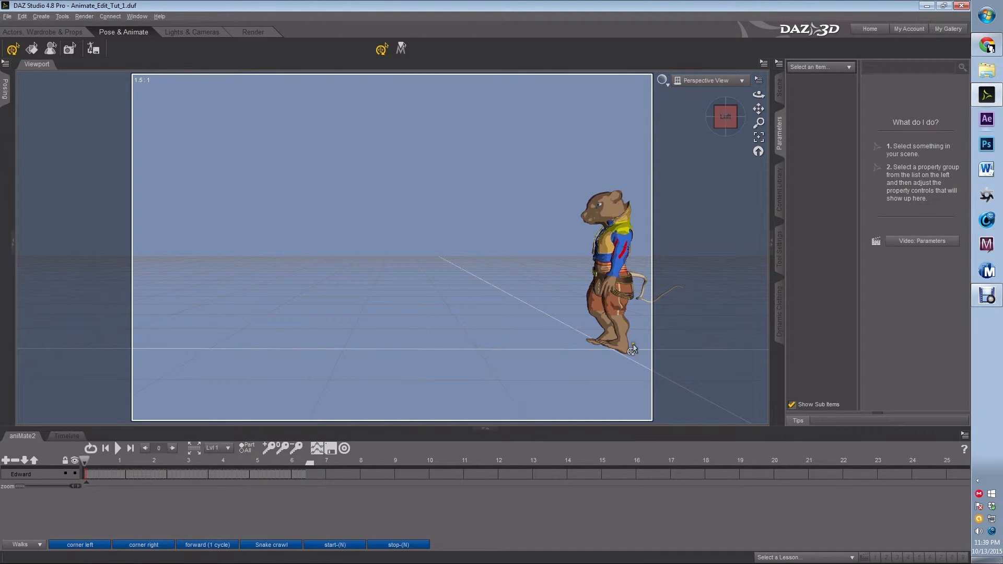
click(623, 349)
click(623, 350)
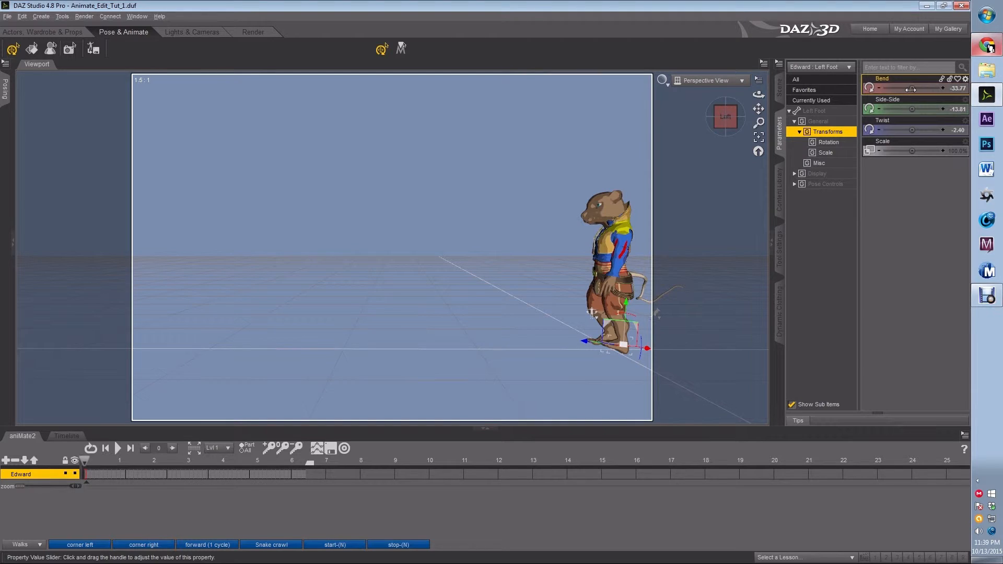
drag(912, 88, 923, 88)
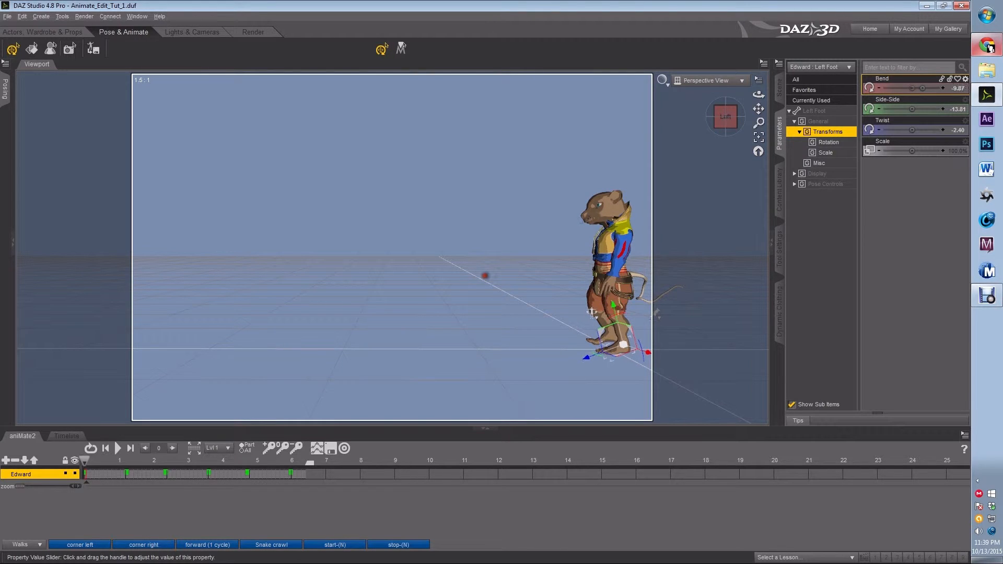
Select the right foot, set its Bend to about 3.88, and return the playhead to the start.
click(613, 334)
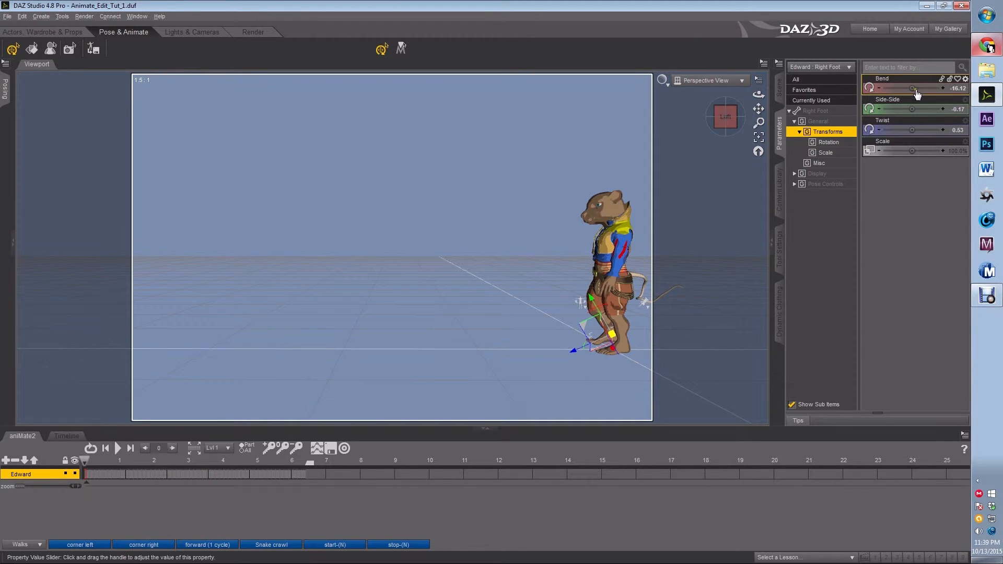
drag(913, 86, 922, 87)
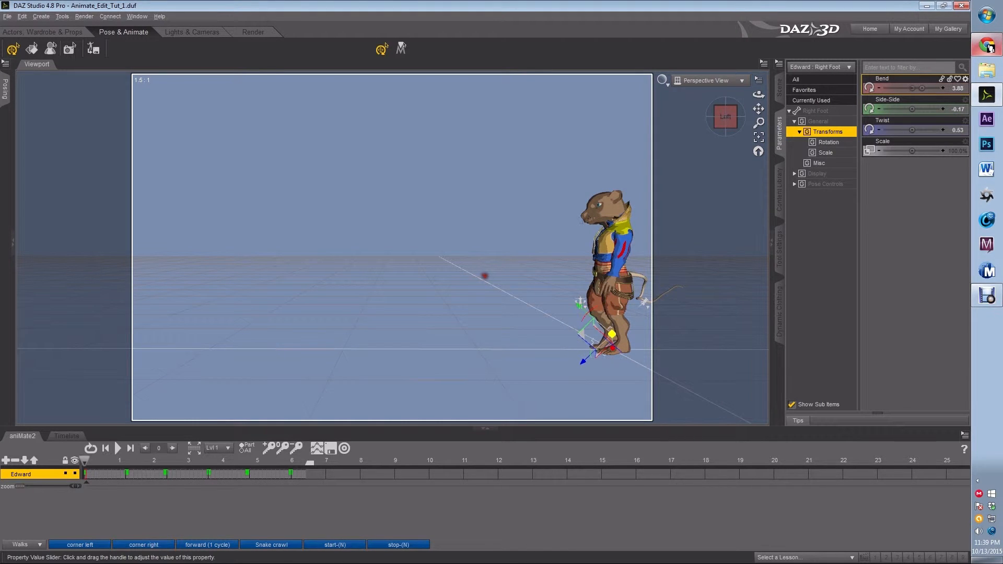
click(119, 474)
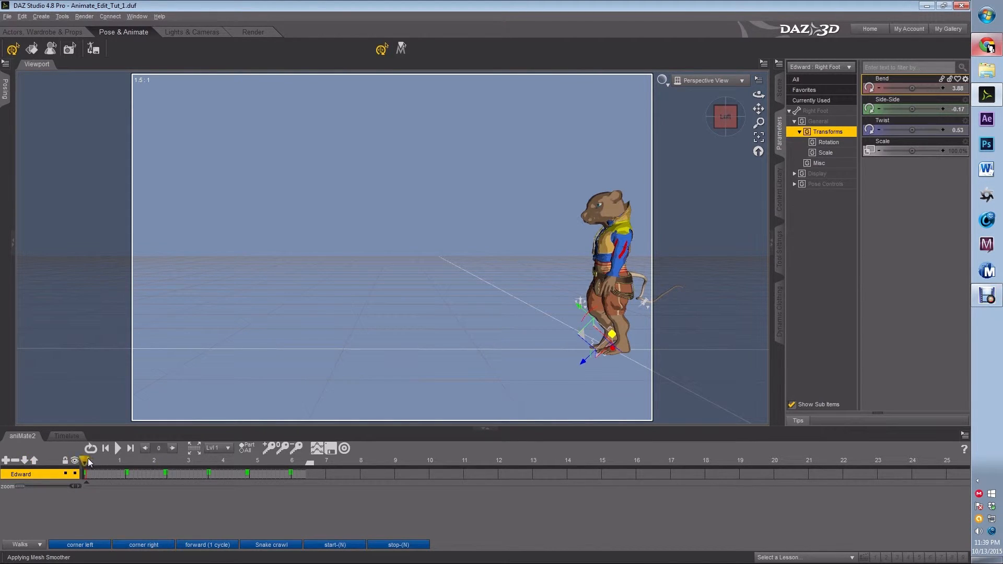
mouse_move(86, 458)
mouse_down()
mouse_move(305, 473)
mouse_move(84, 469)
mouse_up()
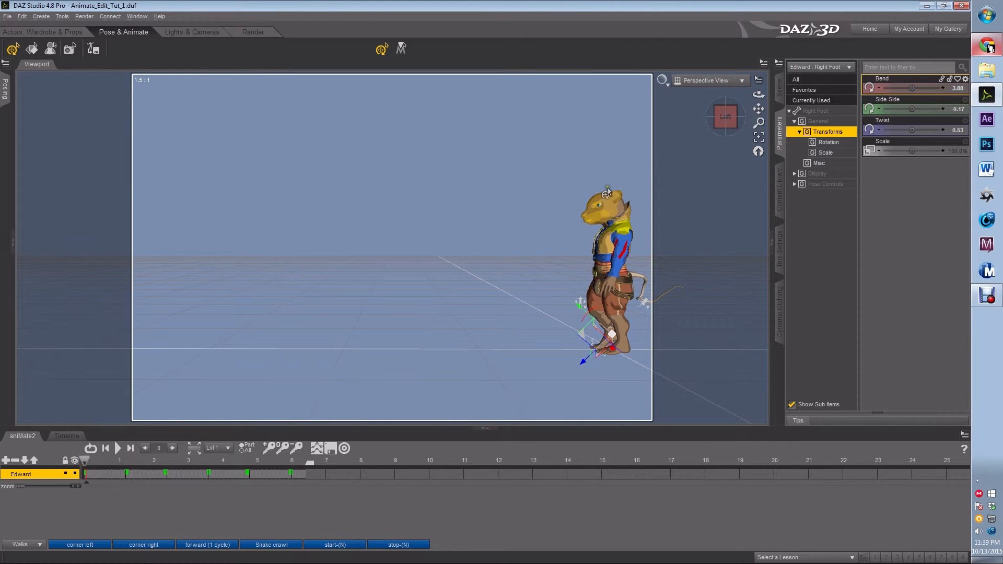
Select Edward's head and set its Bend to about -3.24.
click(608, 220)
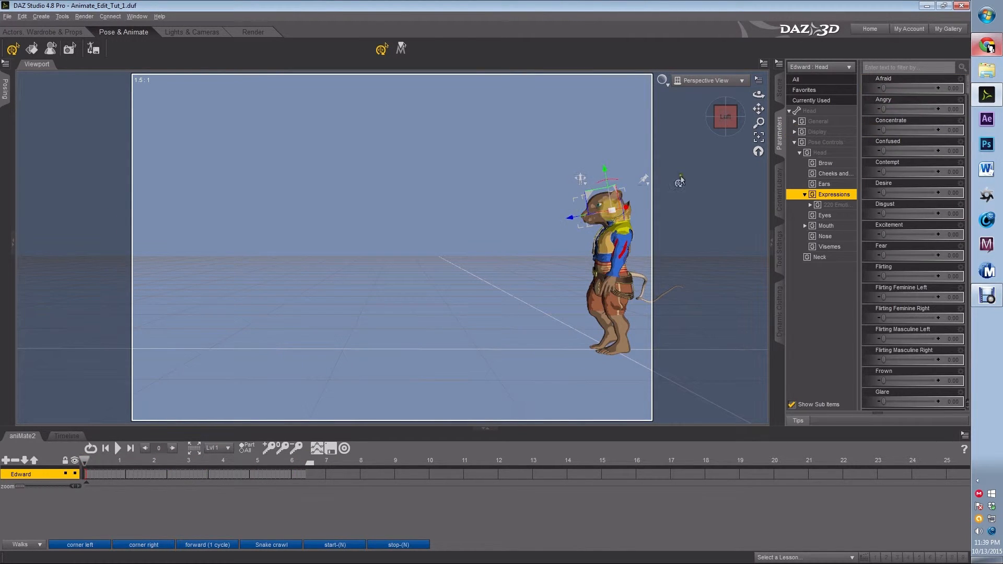
click(826, 112)
drag(910, 88, 901, 88)
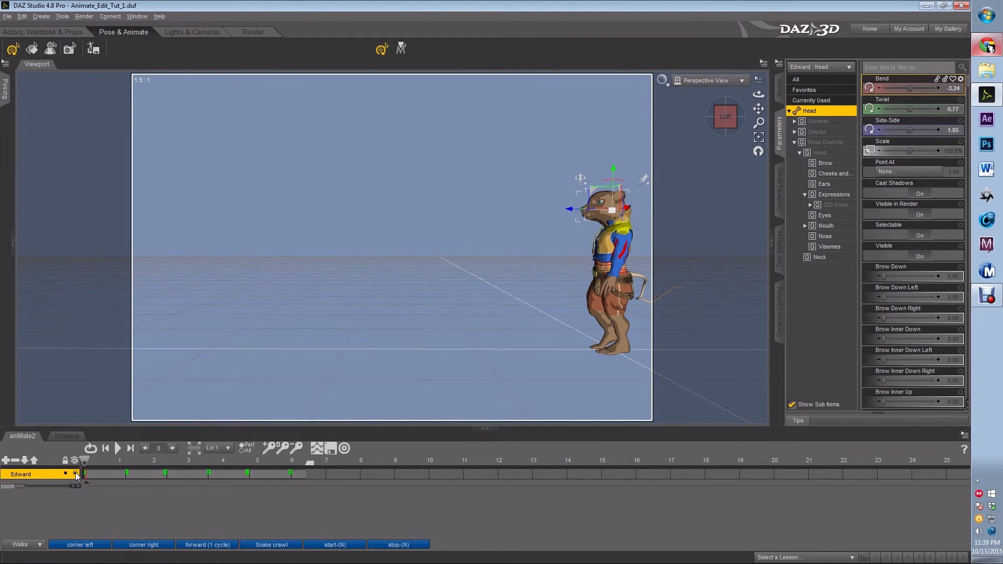
Scrub through the walk on the aniMate2 track to review Edward's head motion across frames.
drag(86, 467, 303, 477)
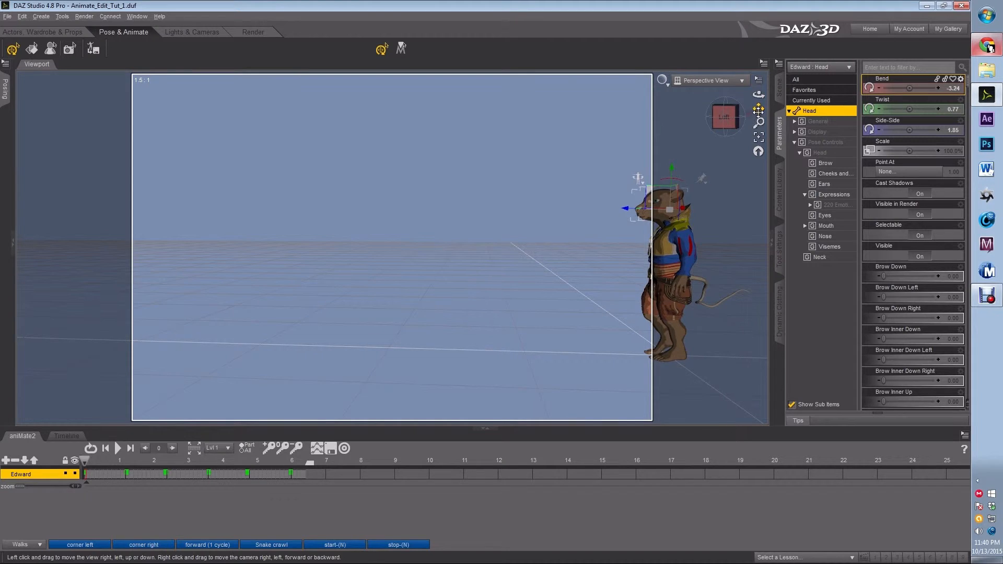
drag(463, 275, 484, 275)
drag(758, 123, 569, 226)
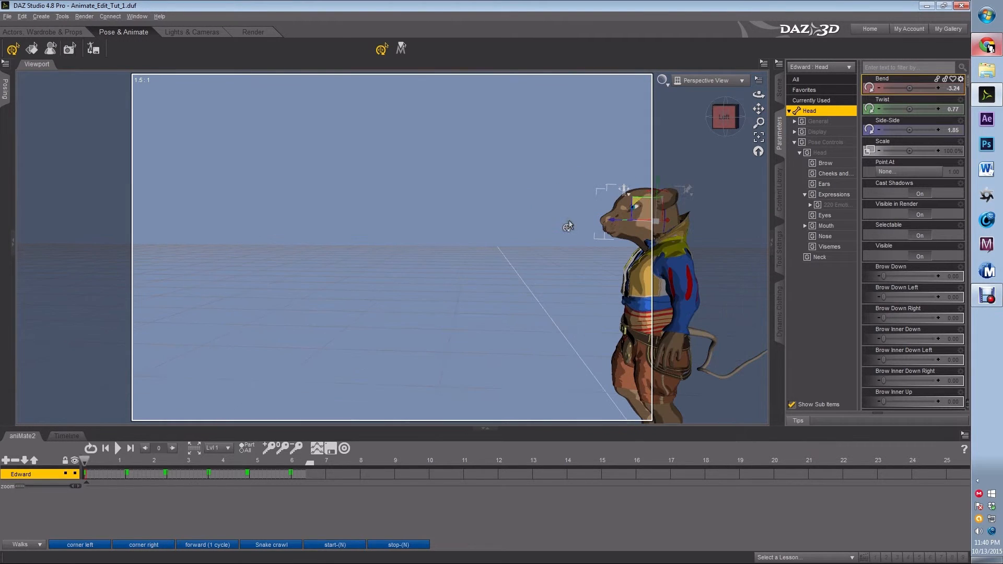
drag(759, 109, 662, 114)
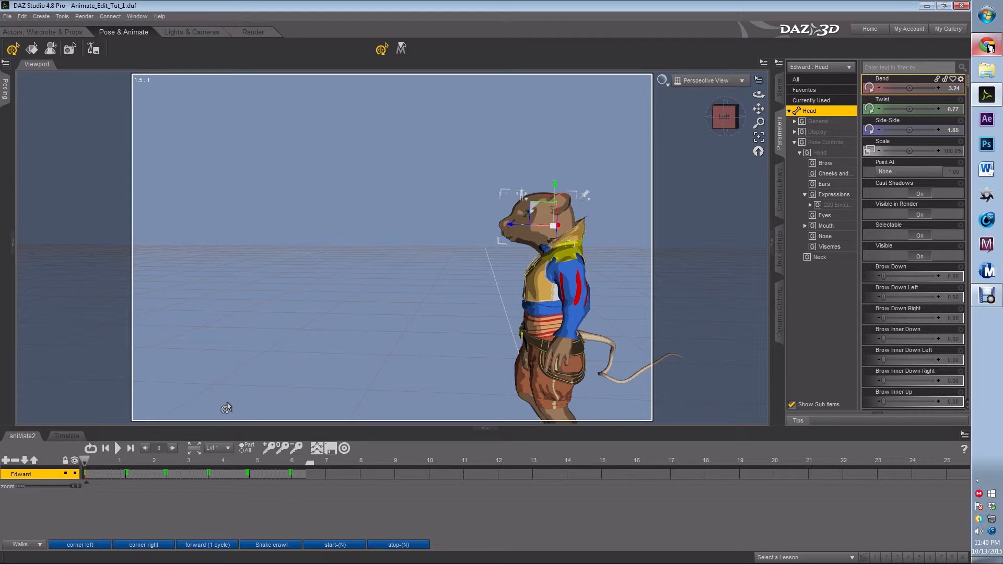
click(105, 478)
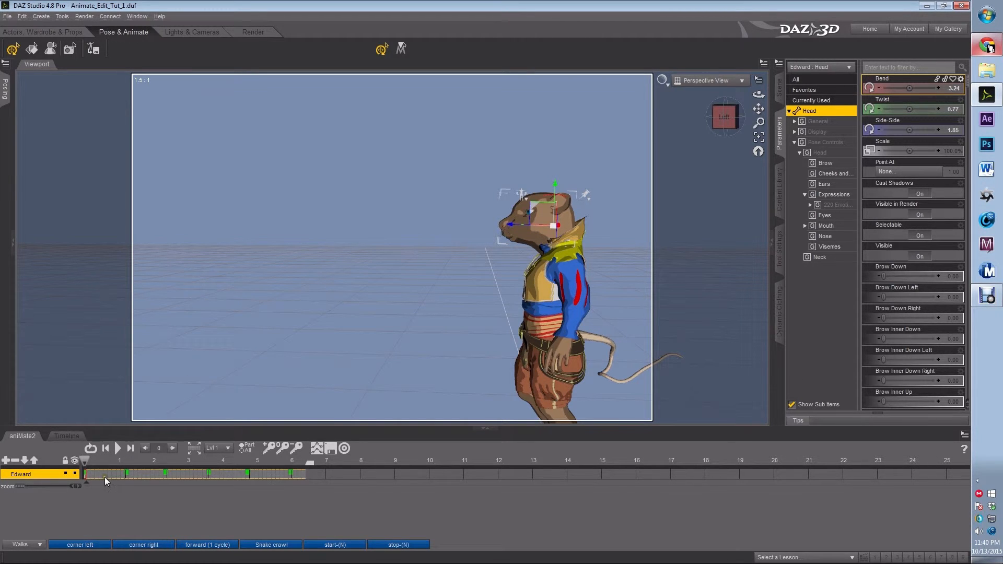
click(137, 474)
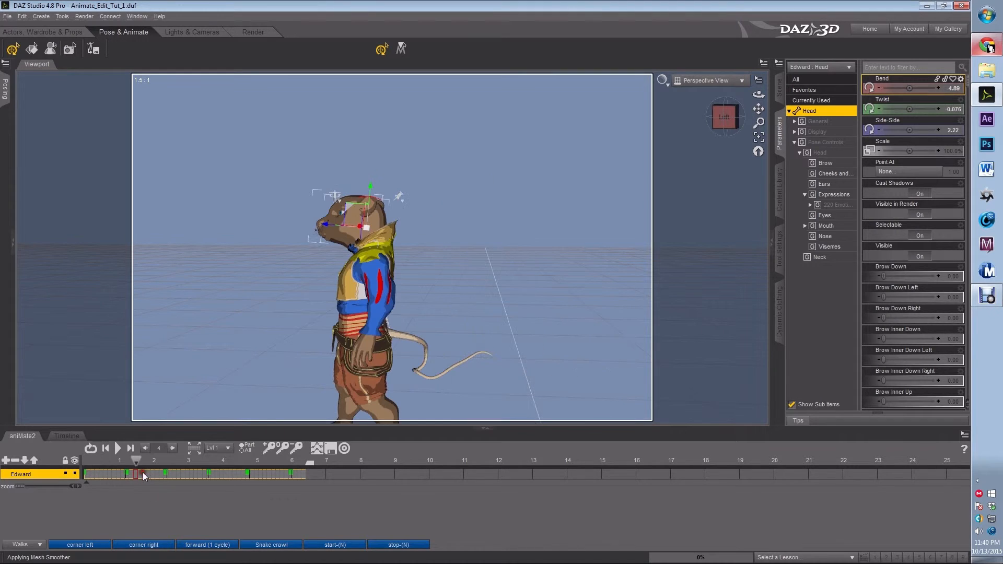
drag(187, 477, 305, 477)
click(106, 472)
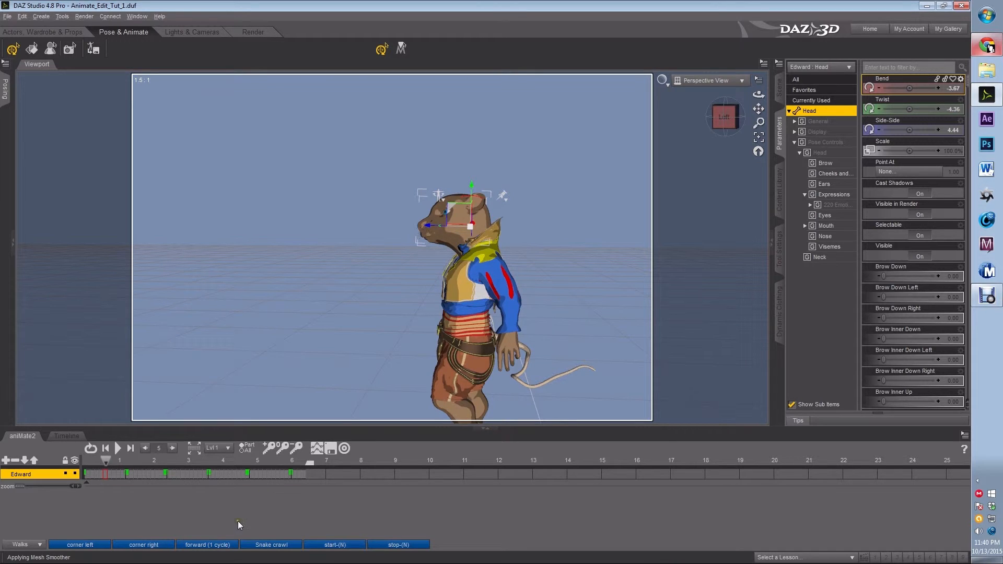
click(183, 544)
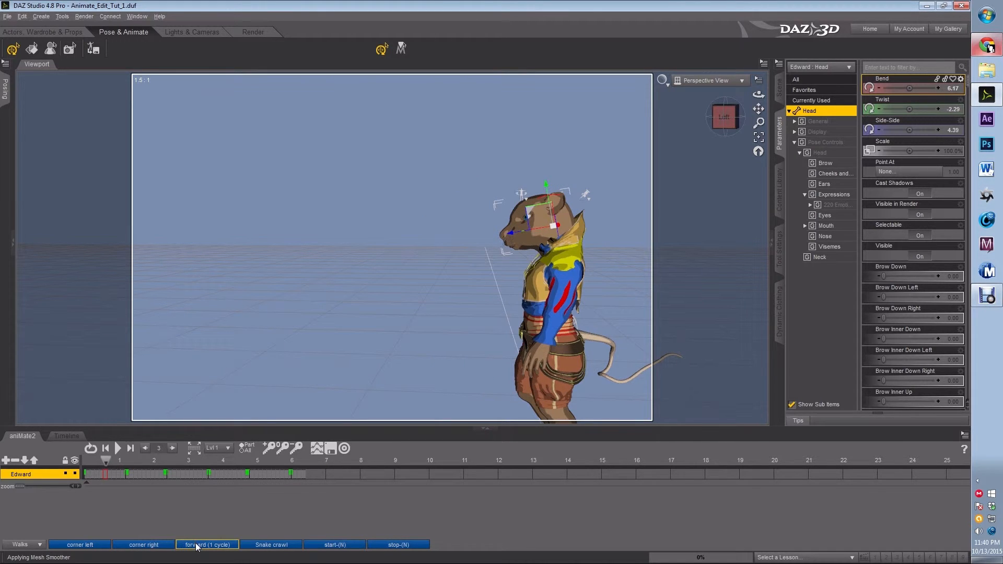
click(412, 457)
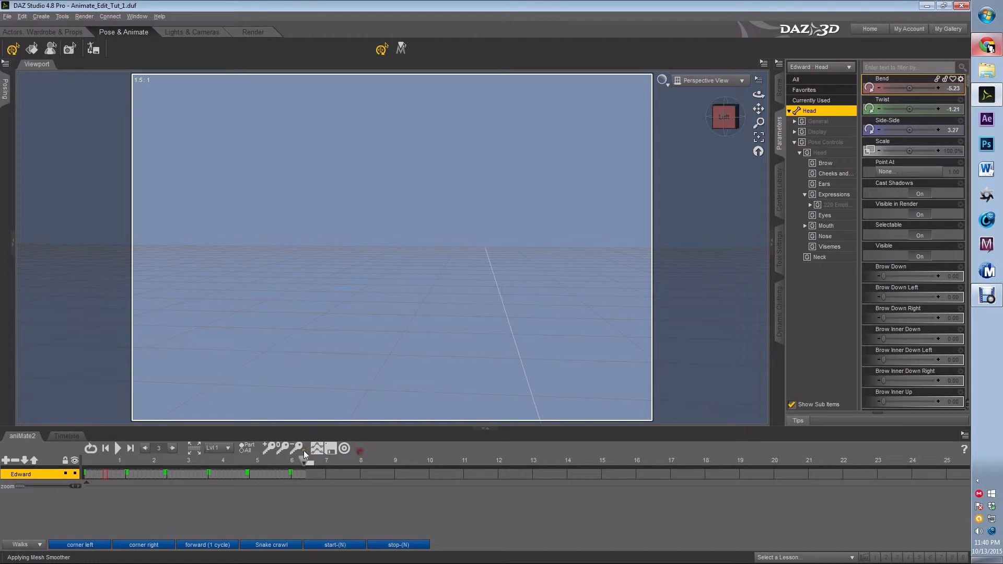
click(194, 449)
click(476, 456)
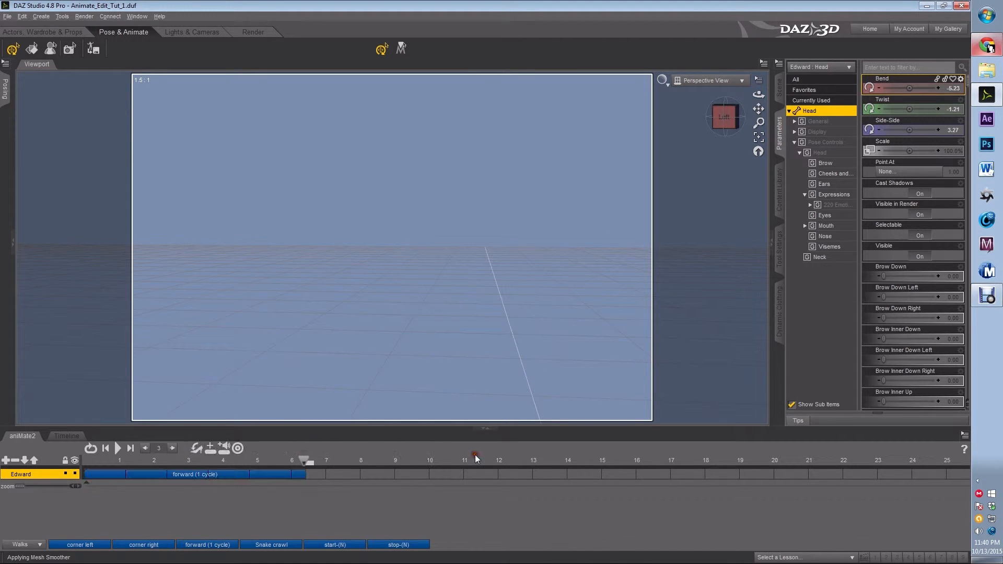
click(311, 476)
drag(311, 477, 309, 476)
click(327, 476)
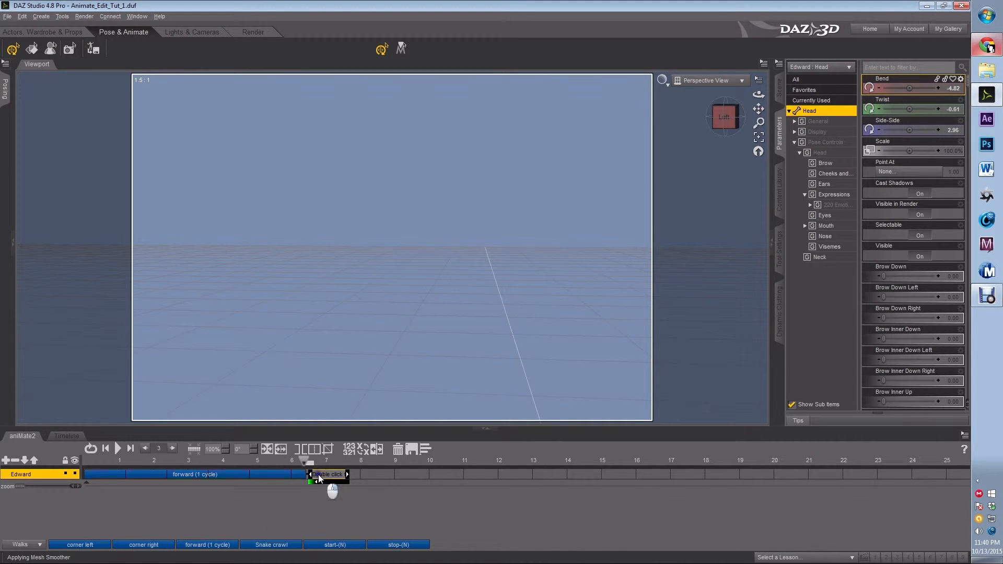
right_click(318, 476)
click(337, 504)
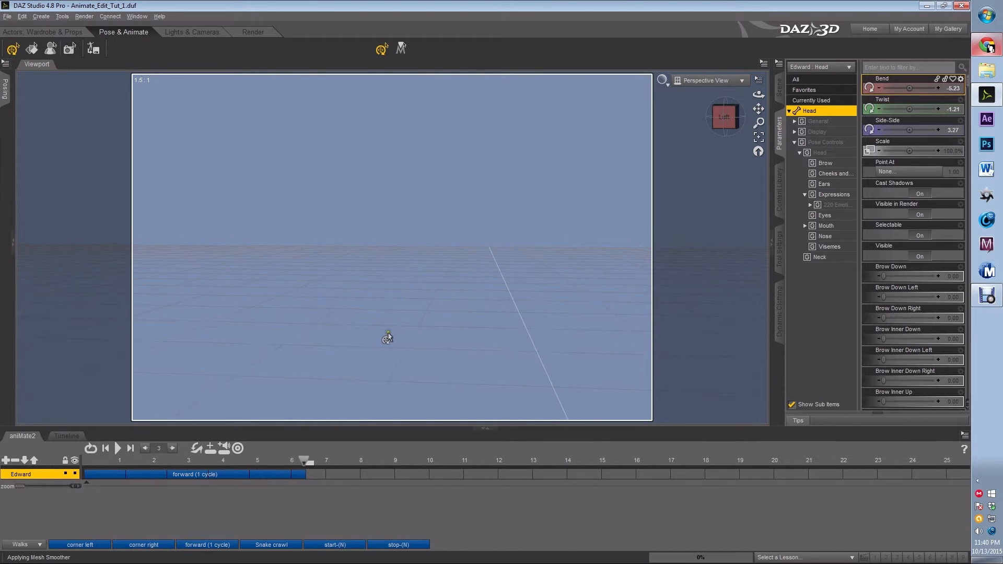
Raise the Afraid expression on Edward's head to full strength and deselect him.
scroll(346, 383, down, 2)
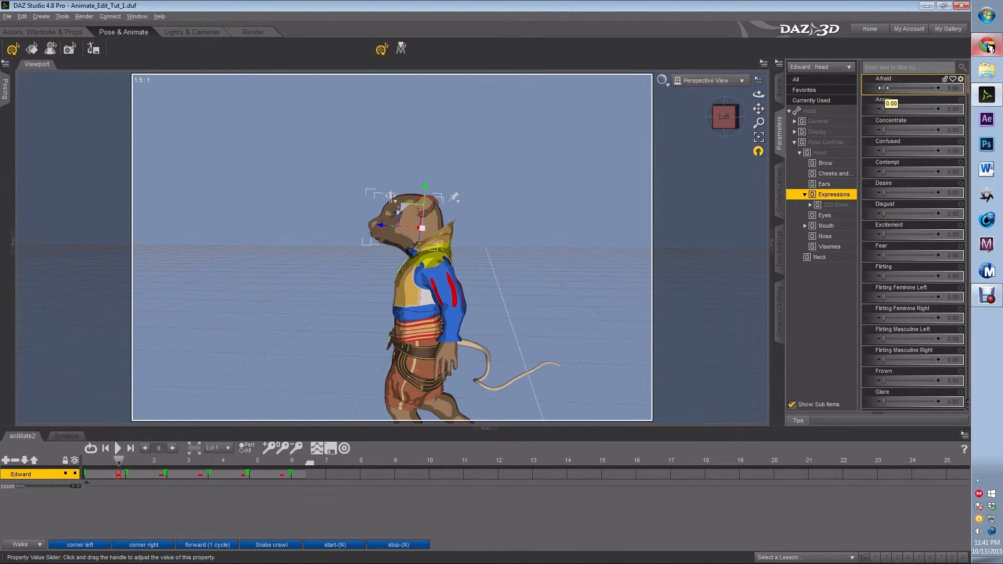
drag(884, 89, 940, 88)
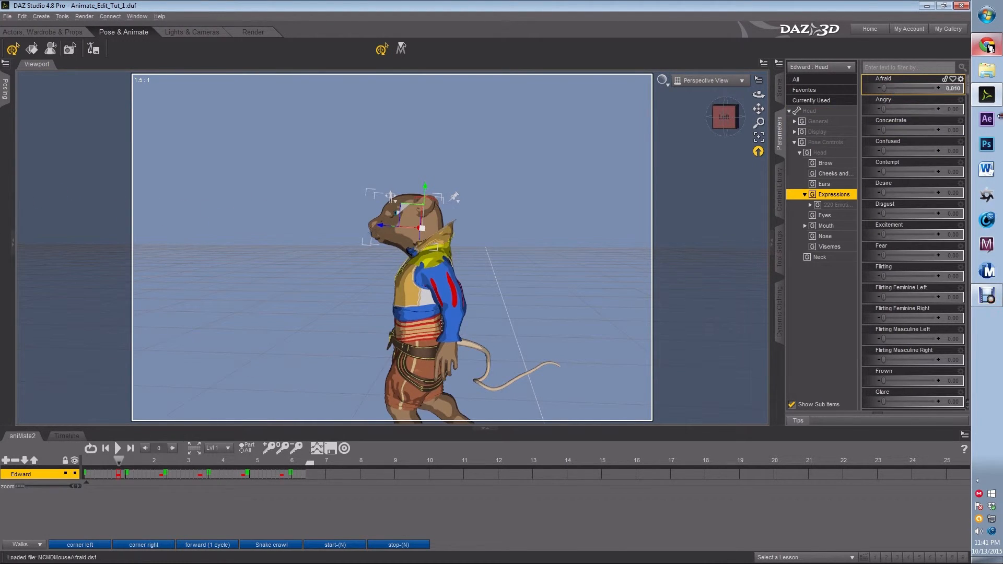
click(526, 230)
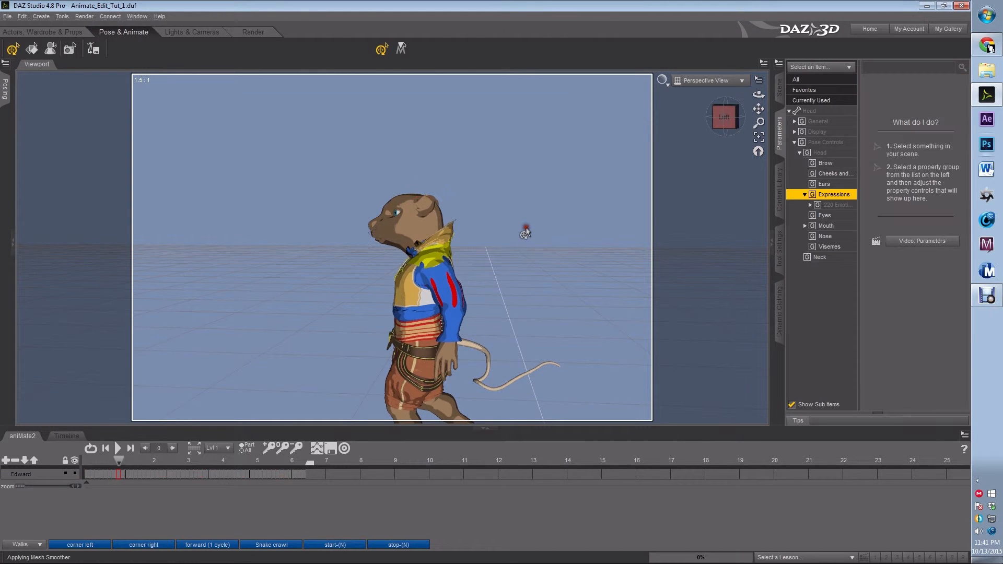
At frame 0, select Edward's head and set its Afraid expression to 0.
scroll(538, 209, up, 3)
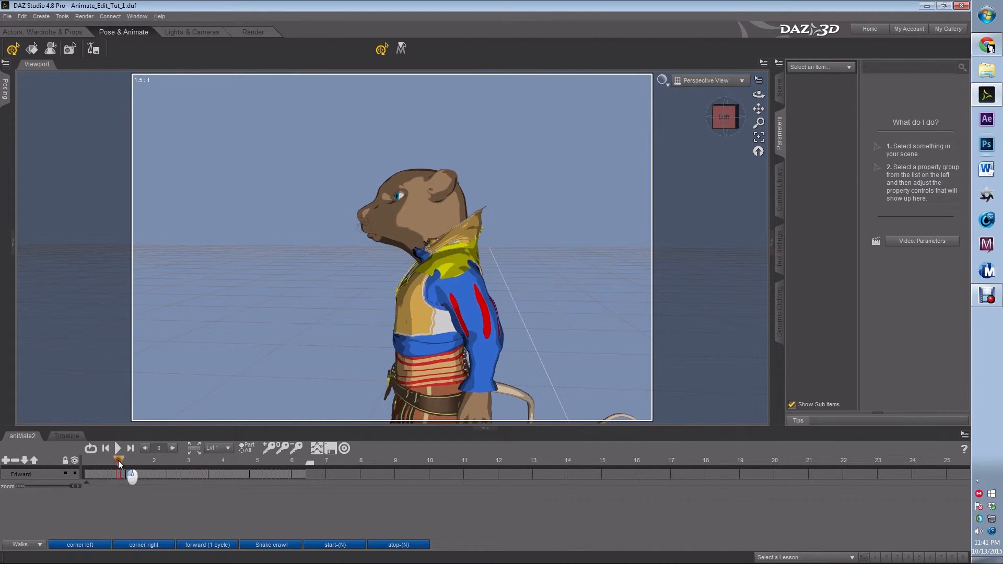
drag(107, 461, 85, 464)
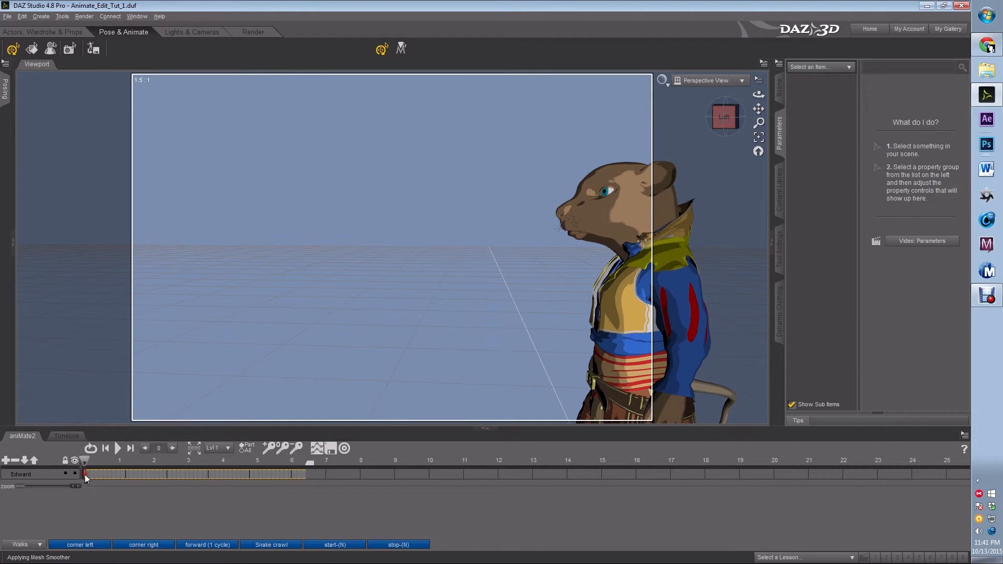
click(603, 225)
click(603, 220)
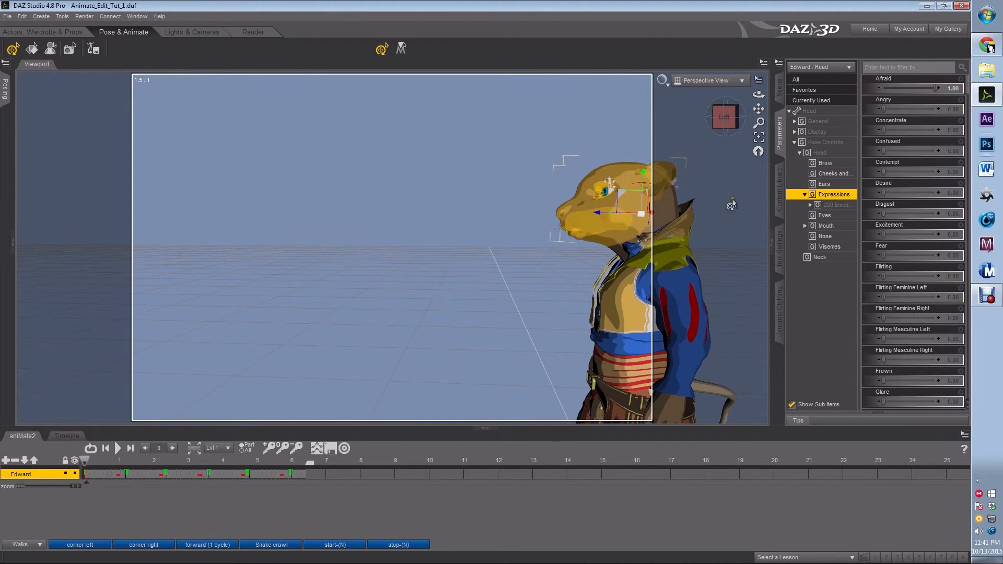
drag(935, 89, 845, 93)
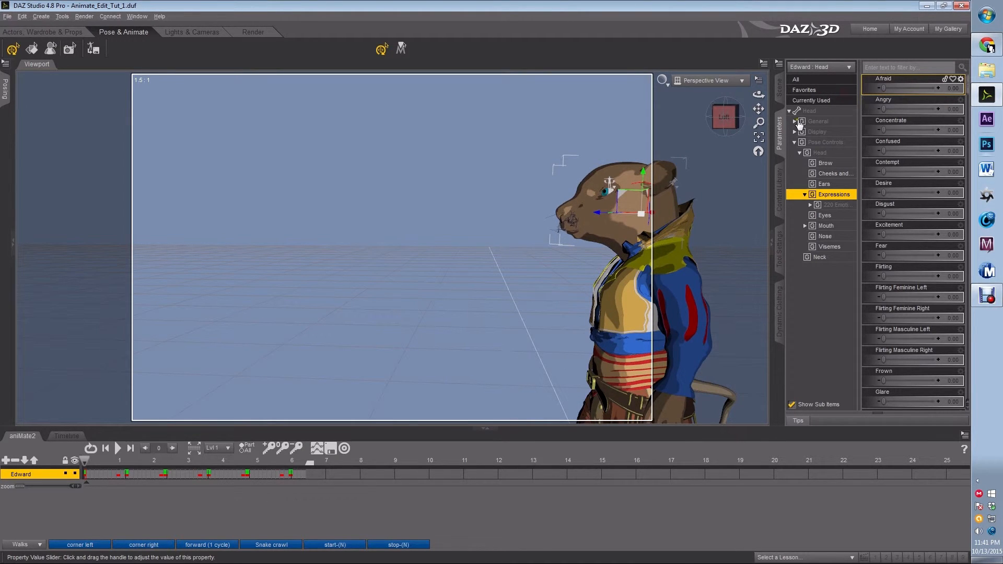
Step between frames 0 and 1 to check how the Afraid expression changes.
click(87, 475)
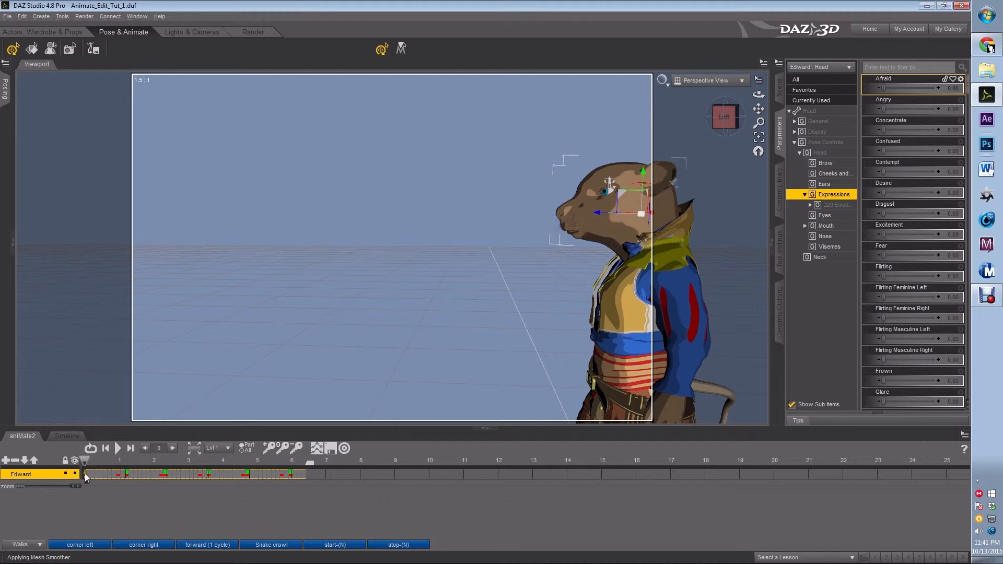
click(118, 475)
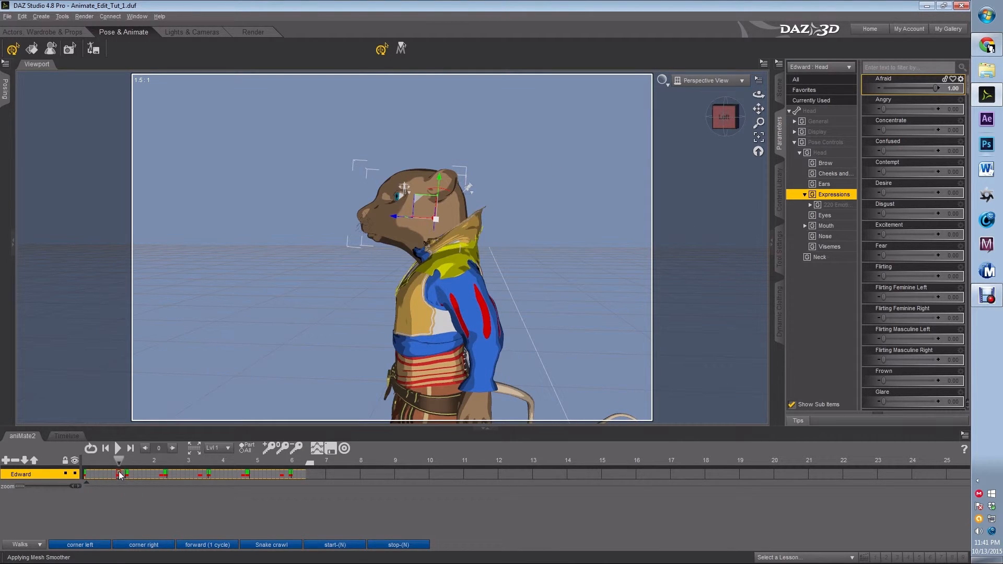
drag(119, 461, 82, 466)
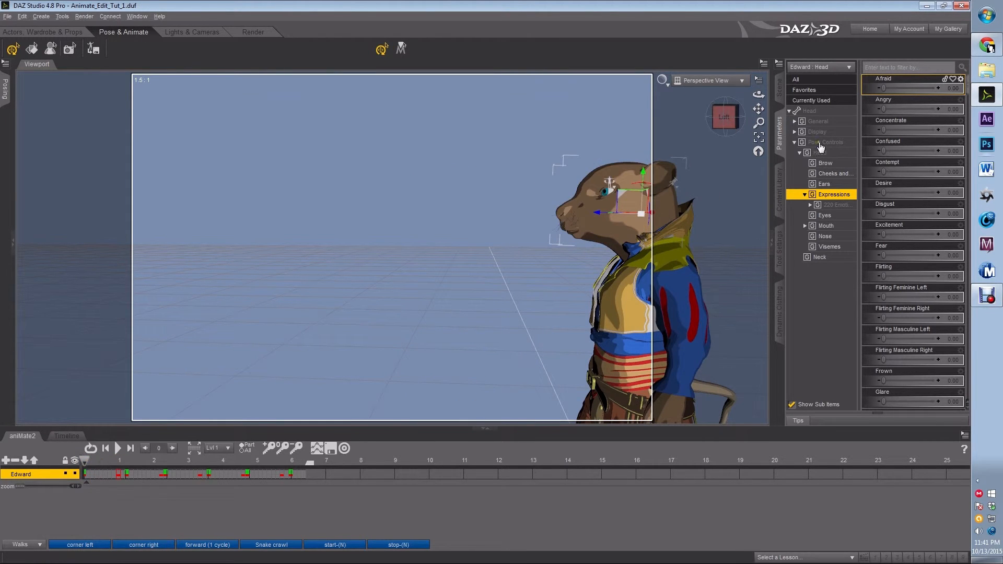
click(118, 474)
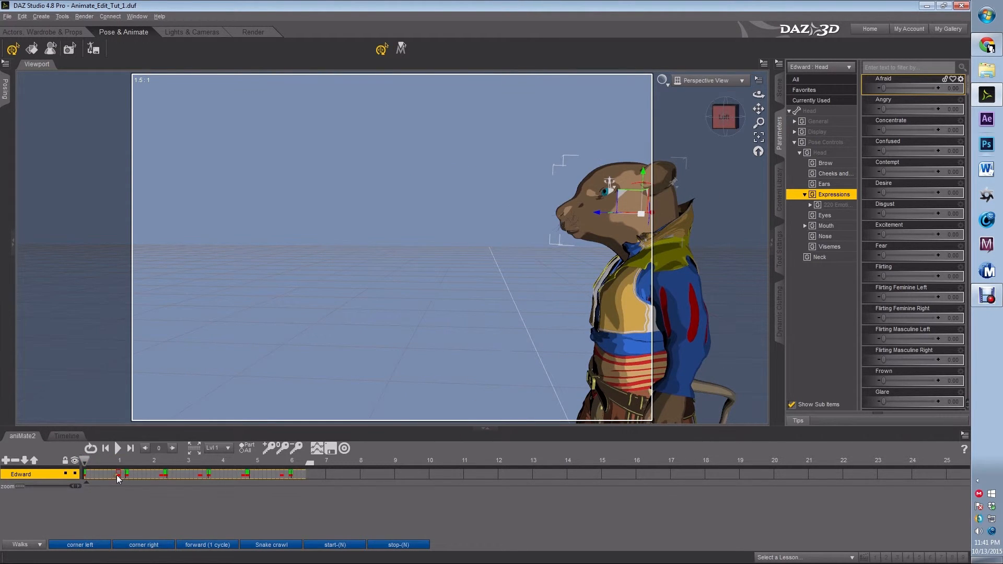
click(118, 475)
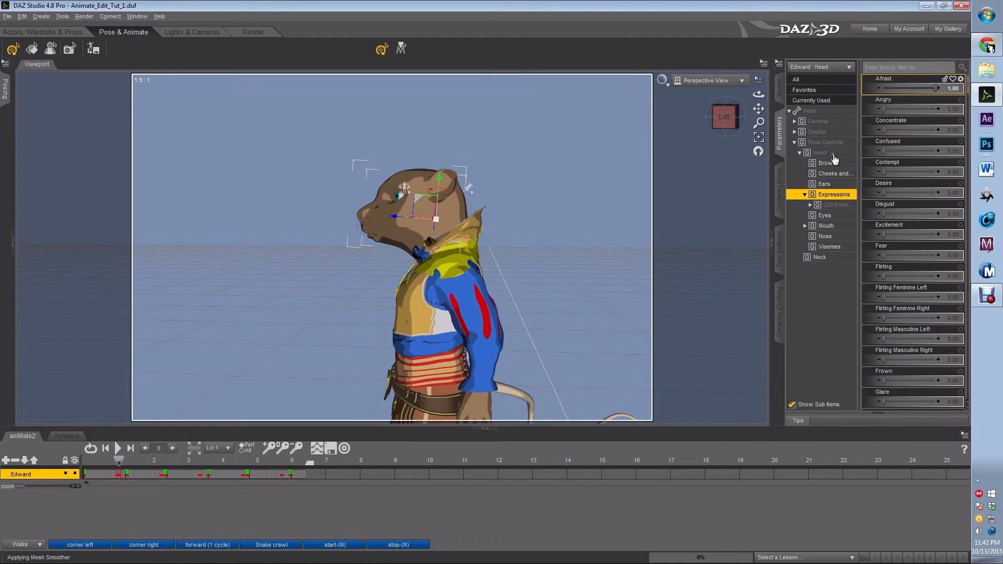
click(83, 471)
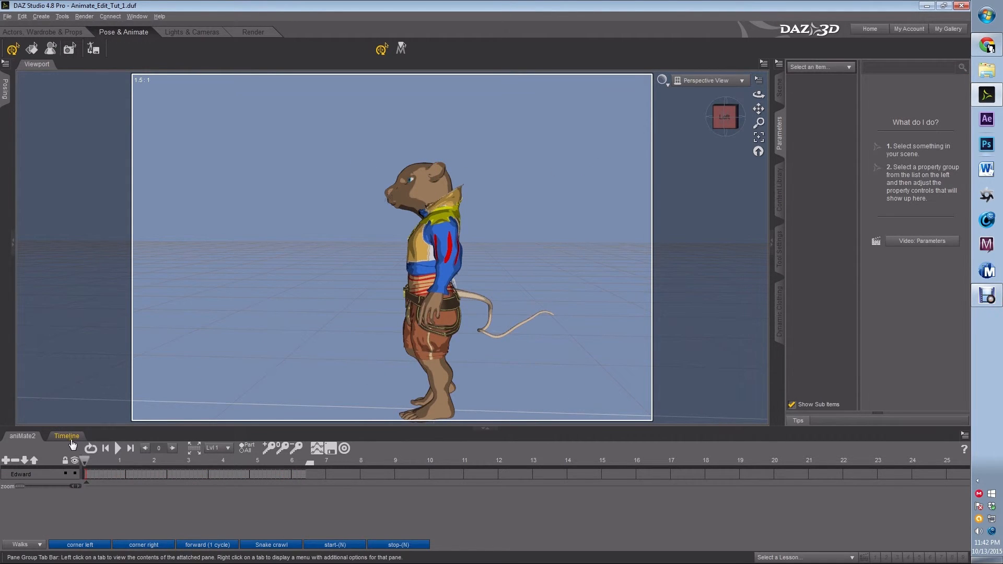
Switch to the standard Timeline, select Edward's tail and scrub through its motion.
click(67, 436)
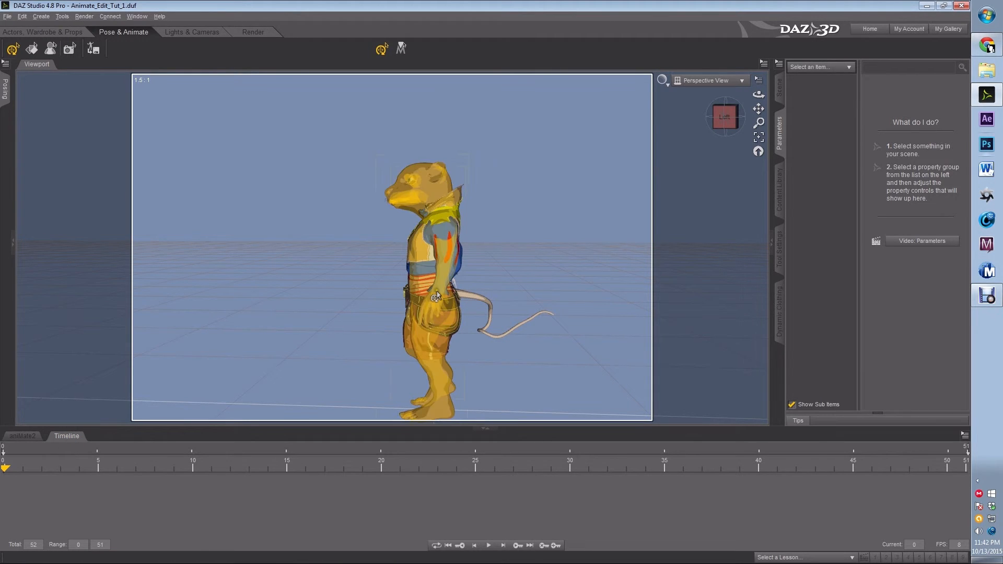
click(473, 301)
click(473, 301)
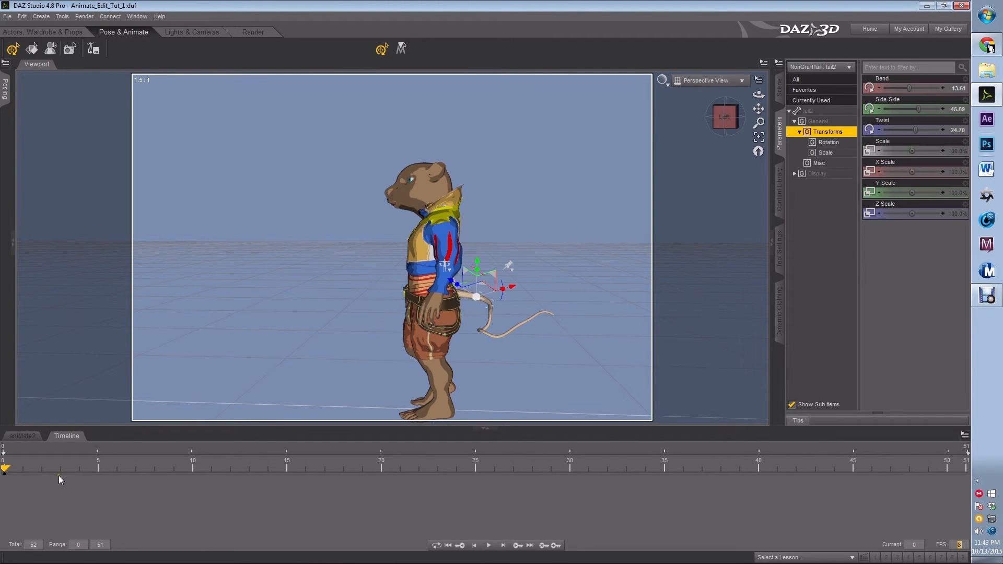
drag(9, 473, 155, 474)
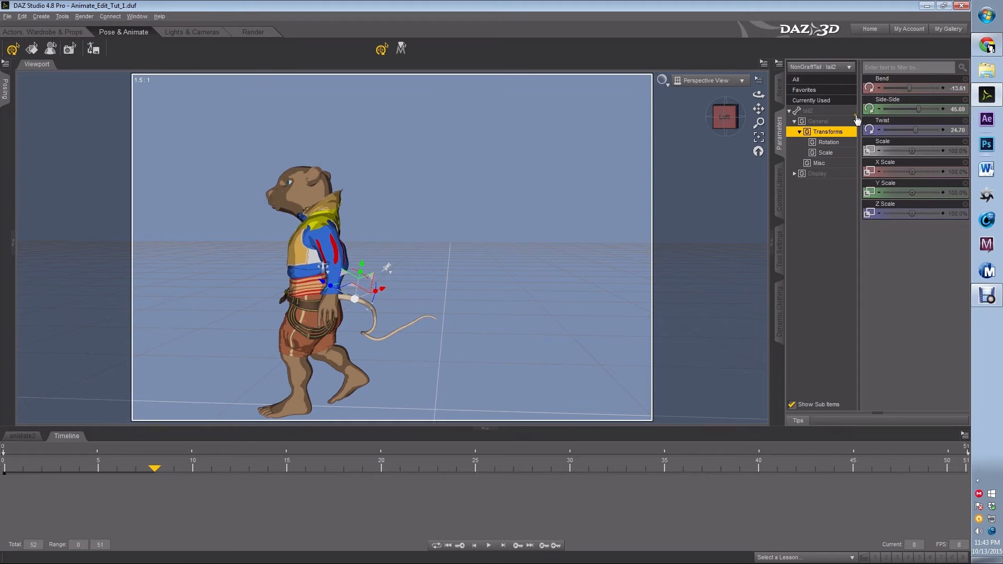
mouse_move(725, 118)
mouse_down()
mouse_move(731, 128)
mouse_move(756, 120)
mouse_move(727, 114)
mouse_up()
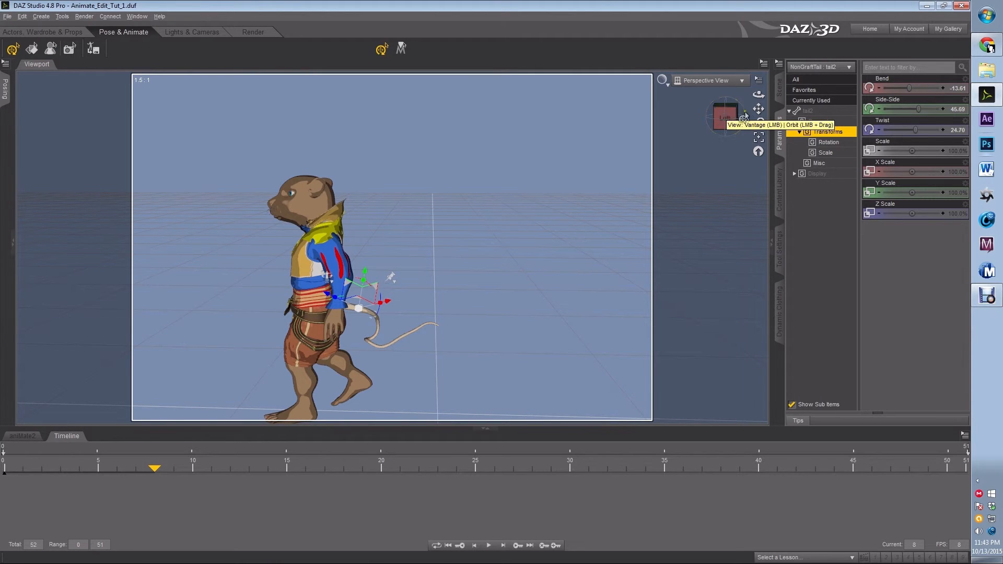
drag(758, 109, 824, 82)
drag(486, 275, 510, 274)
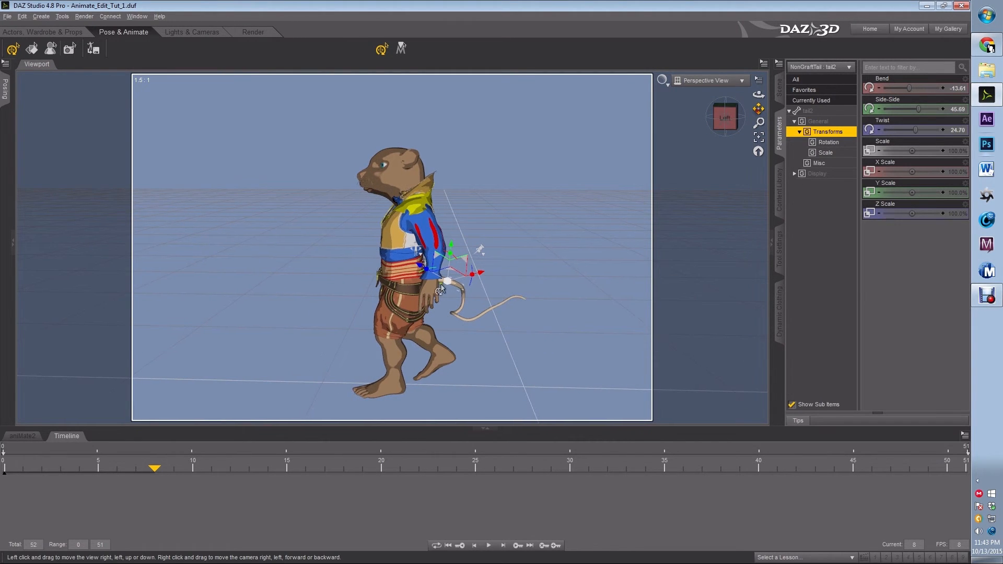
drag(151, 472, 4, 472)
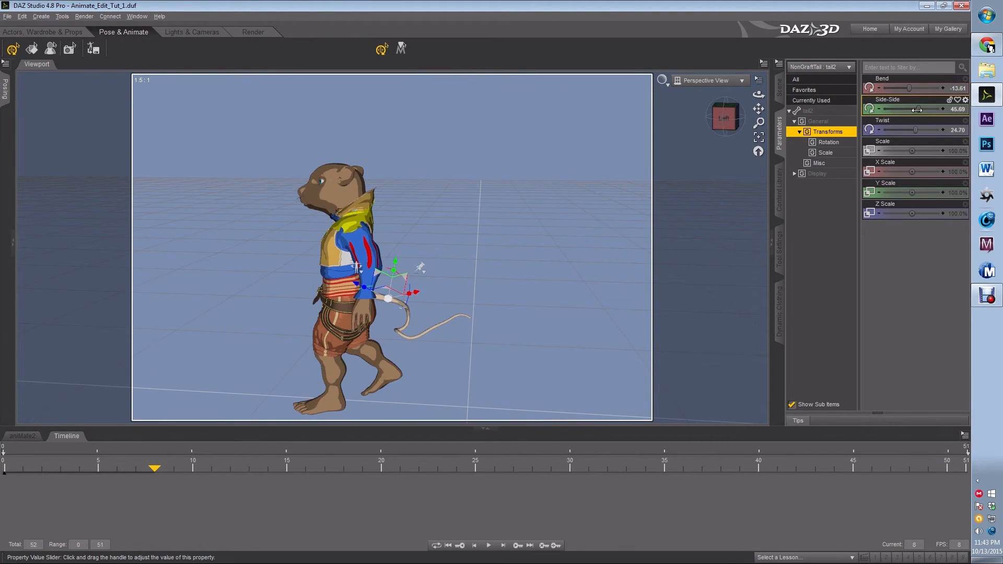
Nudge the tail's Side-Side rotation at frame 0 and move the playhead to frame 8.
drag(919, 109, 908, 112)
drag(159, 470, 160, 469)
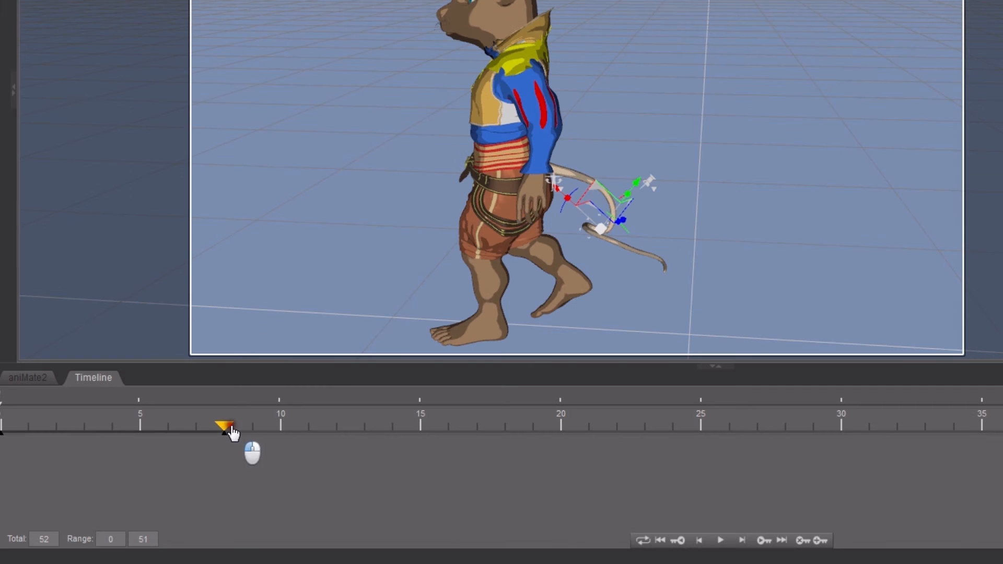
drag(232, 433, 441, 447)
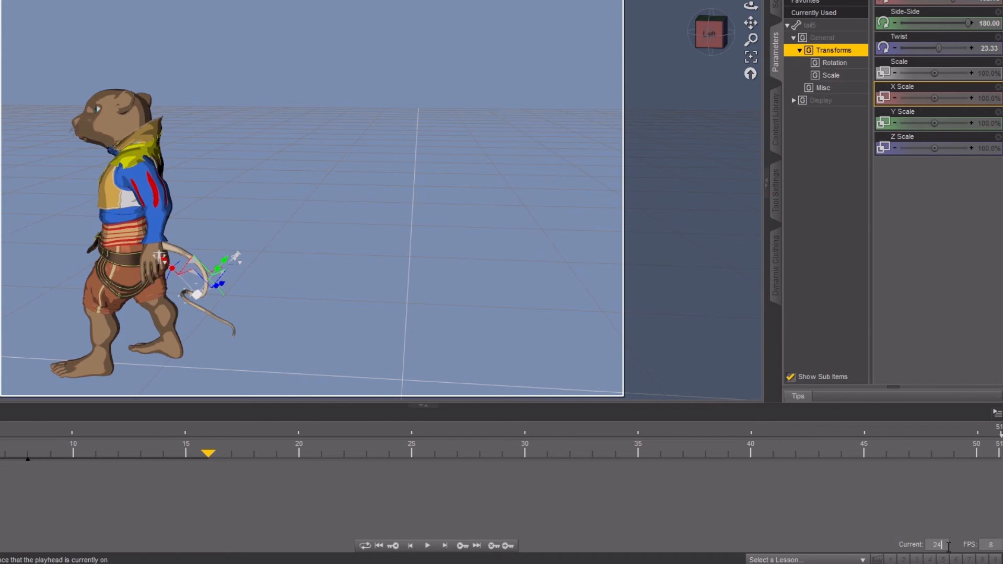
key(Return)
drag(943, 546, 915, 544)
text(8)
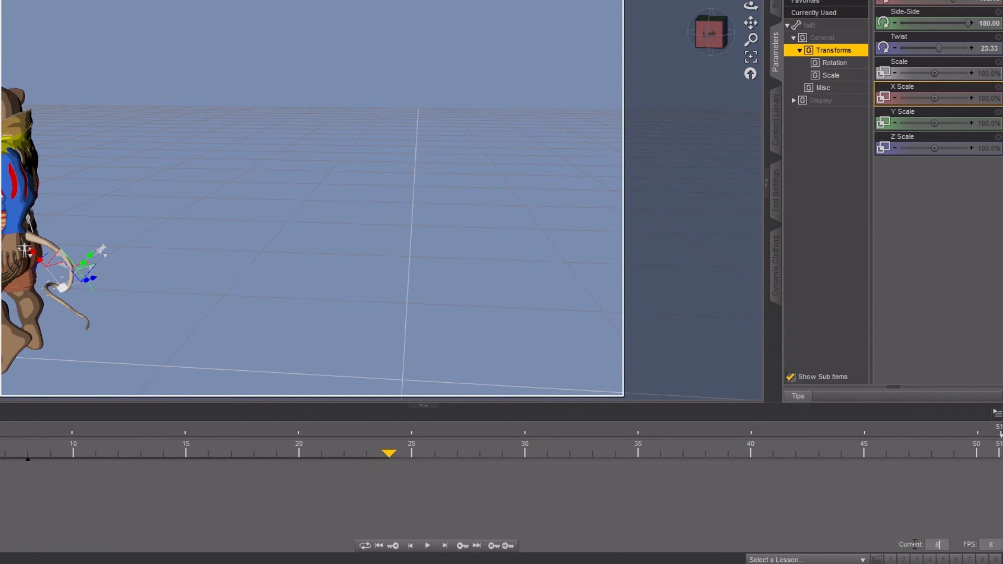
key(Return)
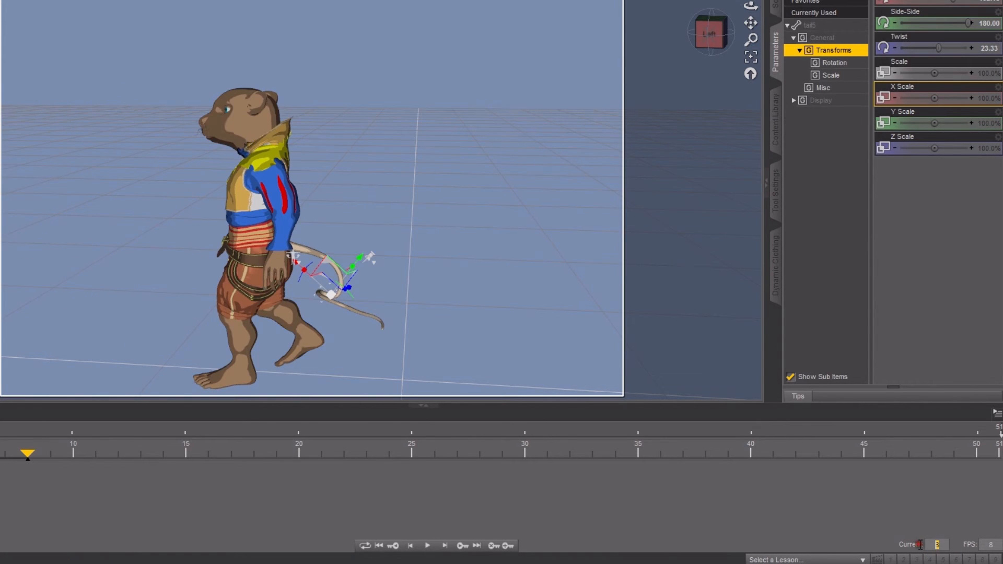
Go to frame 16 and set the tail segment's Twist to -10.
text(16)
key(Return)
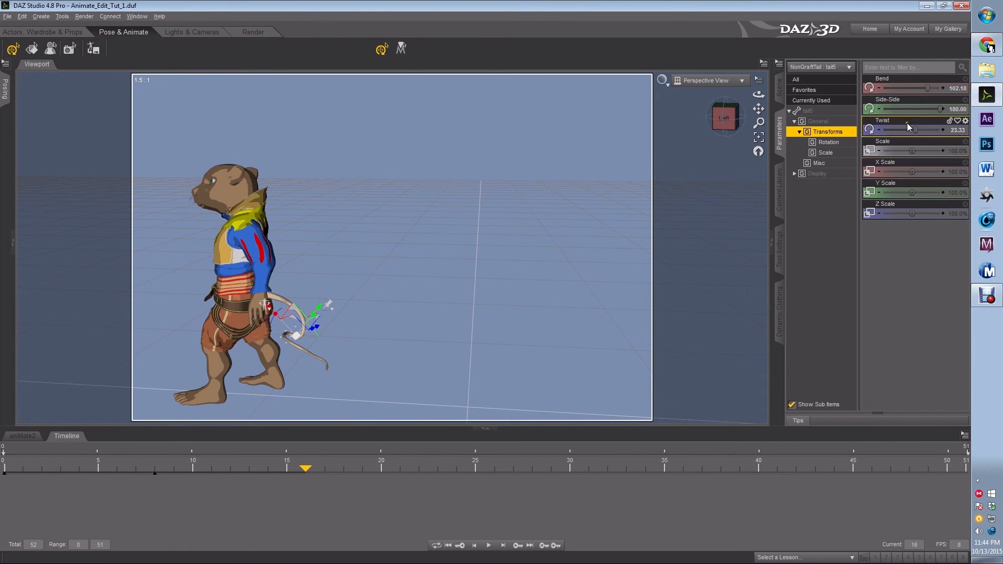
drag(916, 130, 911, 130)
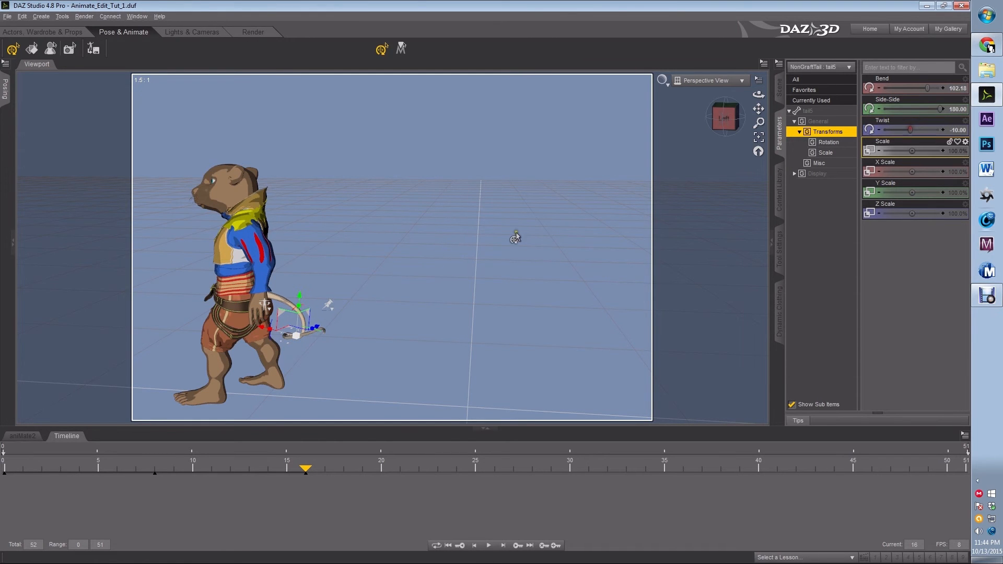
Play the animation to review the walk and tail motion, then return to the start.
click(282, 302)
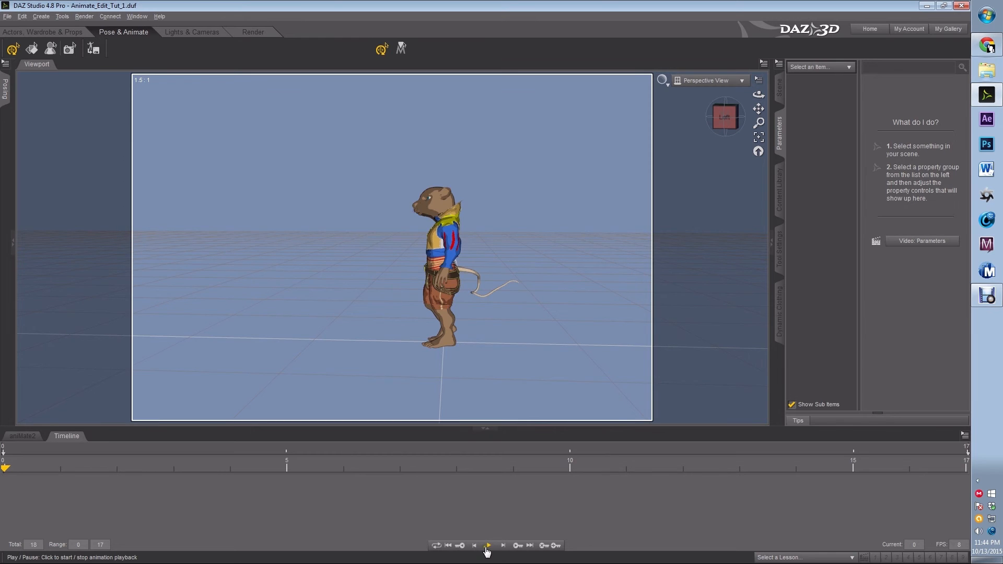
click(488, 546)
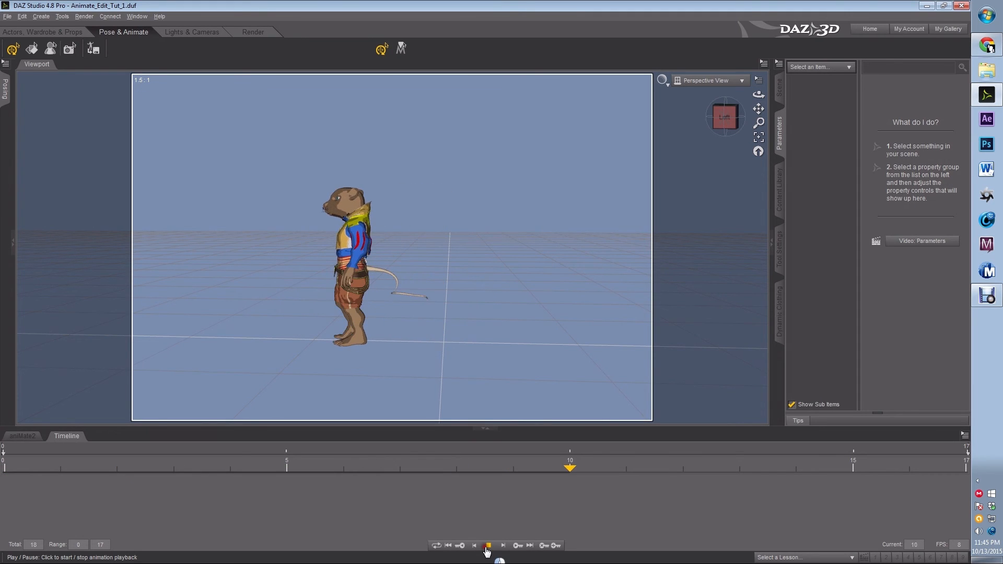
click(487, 546)
click(31, 472)
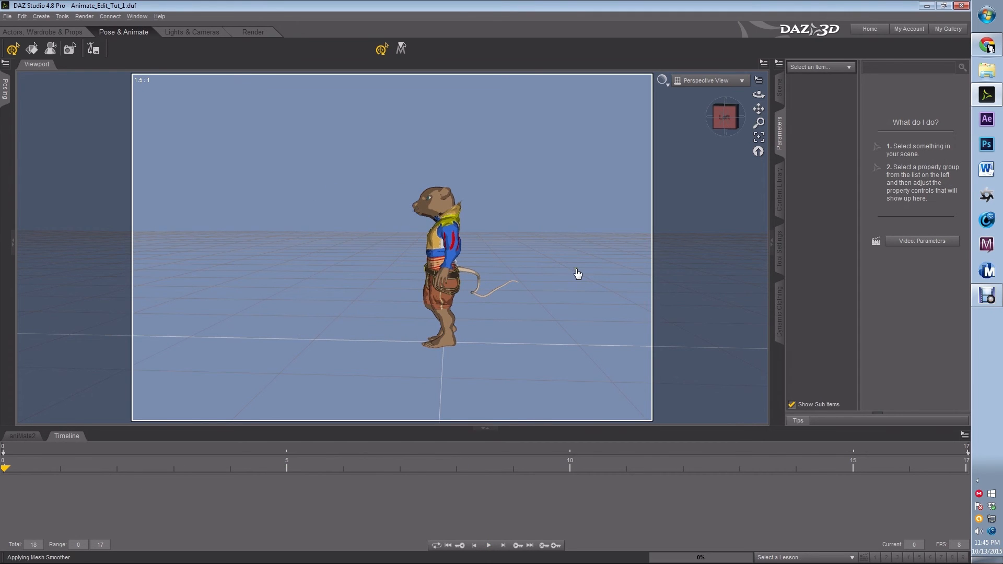